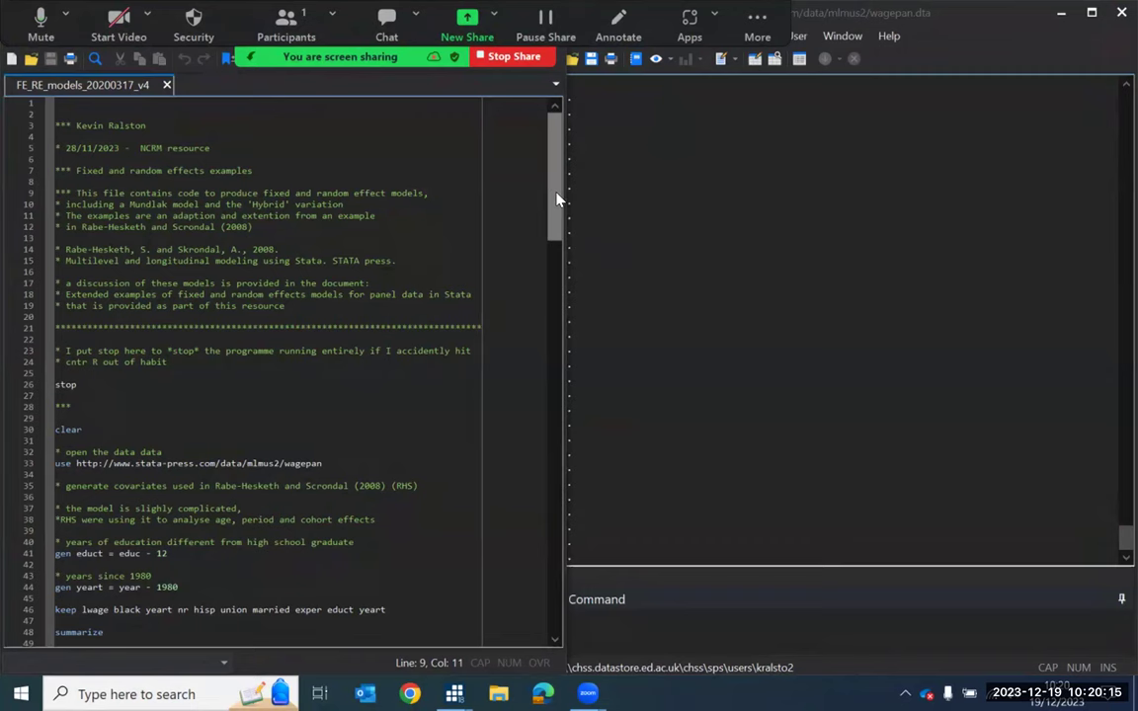
Run the clear command from the do-file to empty Stata's memory
left_click_drag(559, 197, 565, 228)
scroll(564, 227, "down", 1)
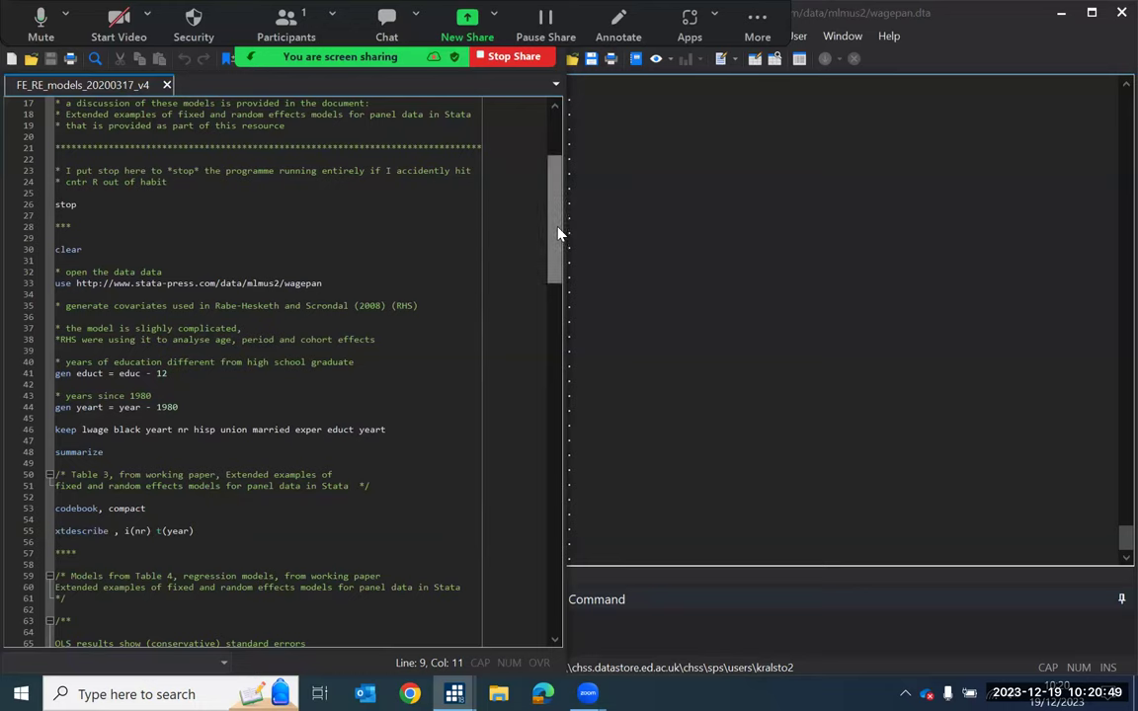
scroll(559, 232, "down", 2)
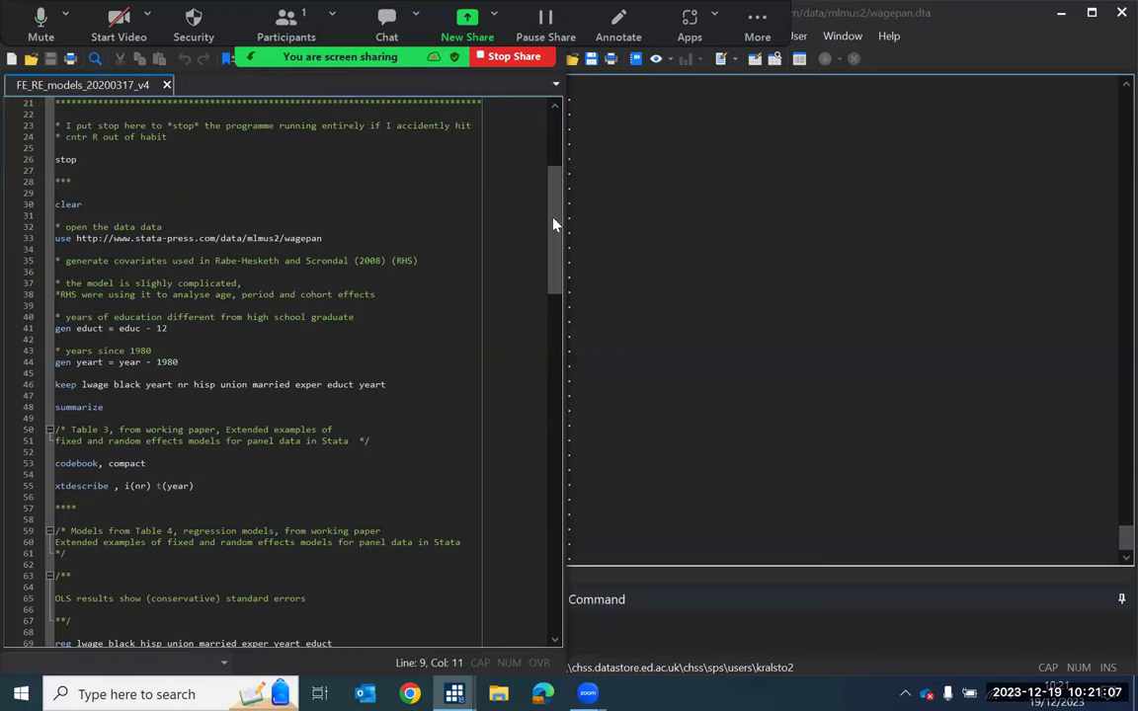
left_click_drag(560, 240, 561, 252)
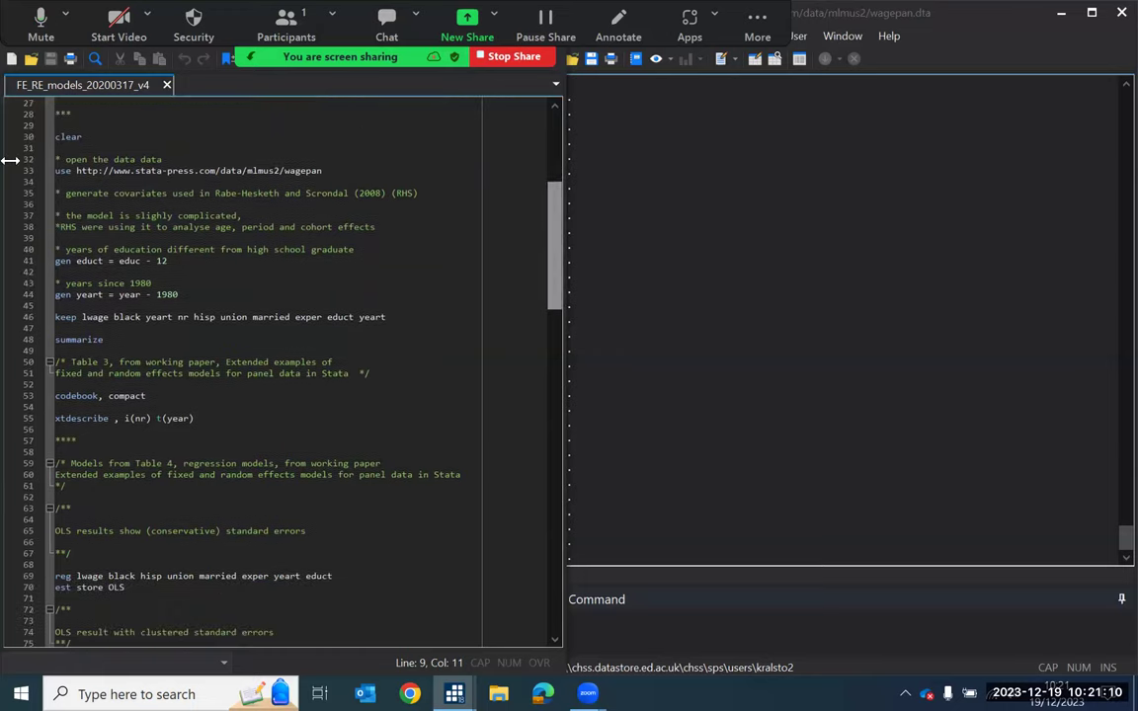
left_click(87, 136)
key("Left")
key("Left")
key("Left")
key("Left")
key("Left")
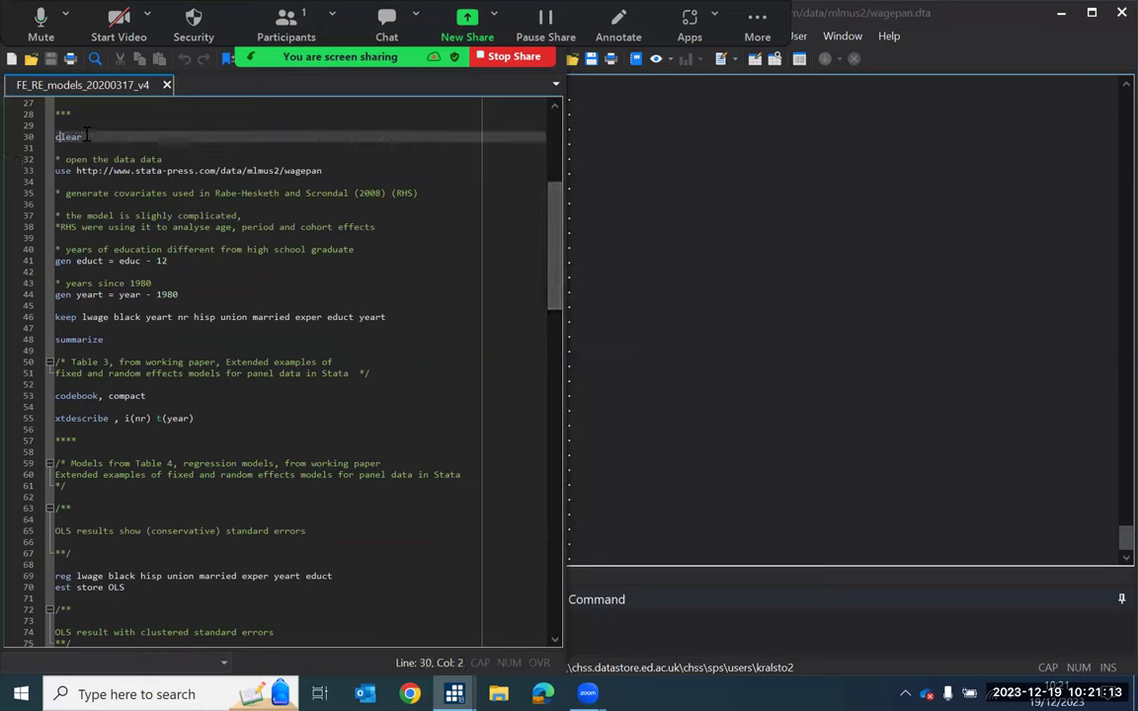
key("shift+Down")
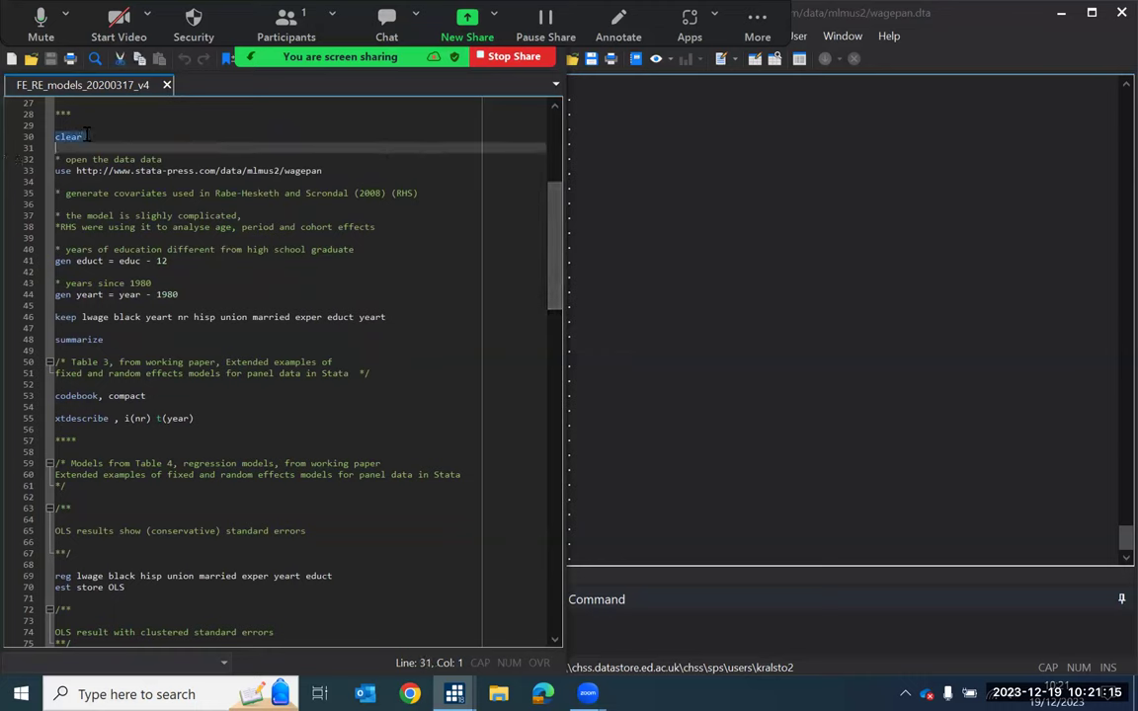
key("ctrl+d")
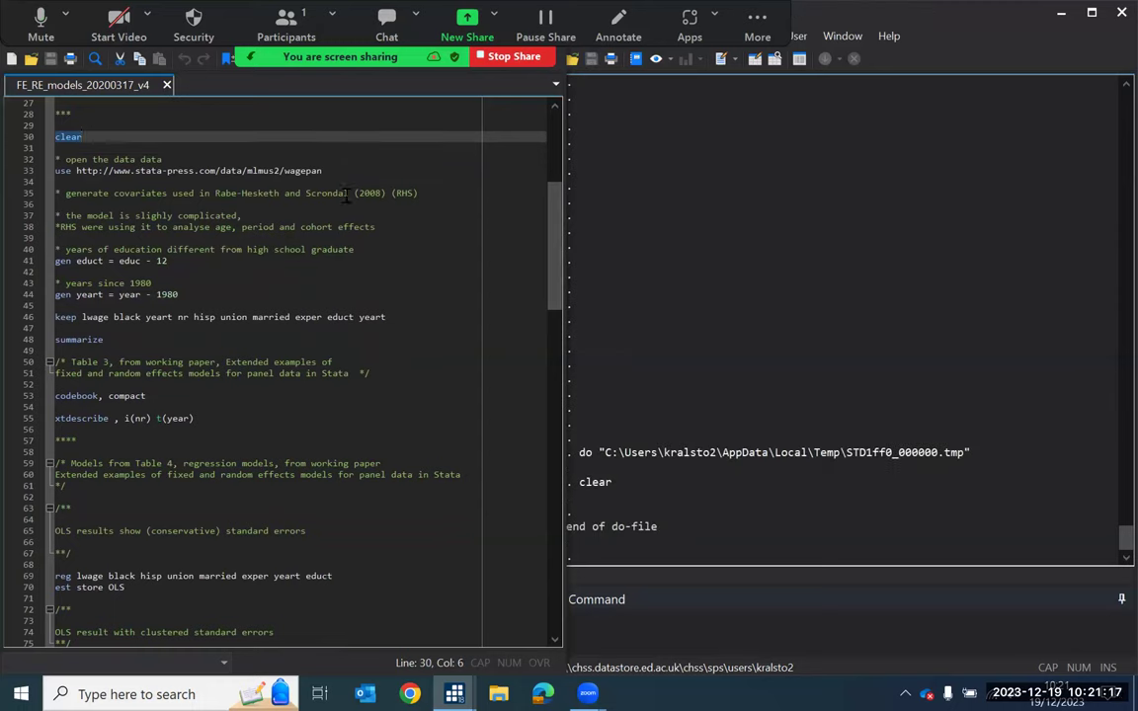
Load the wagepan dataset from the web and check its 4,360 observations in the Data Editor
left_click(345, 171)
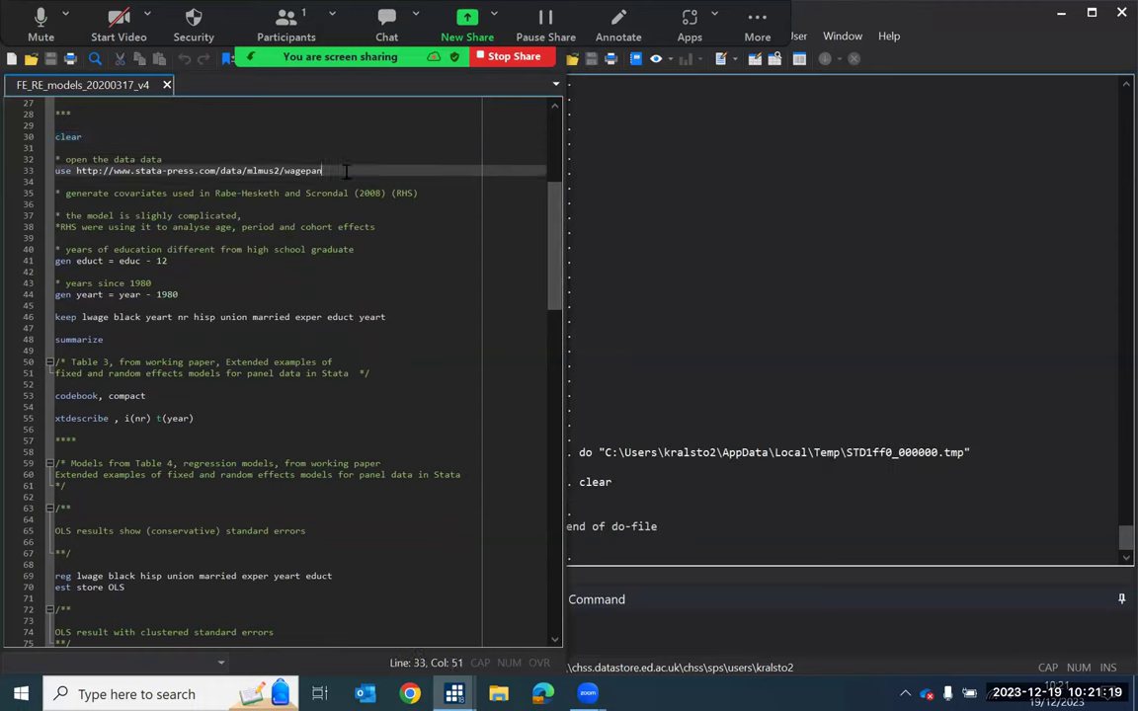
key("shift+Home")
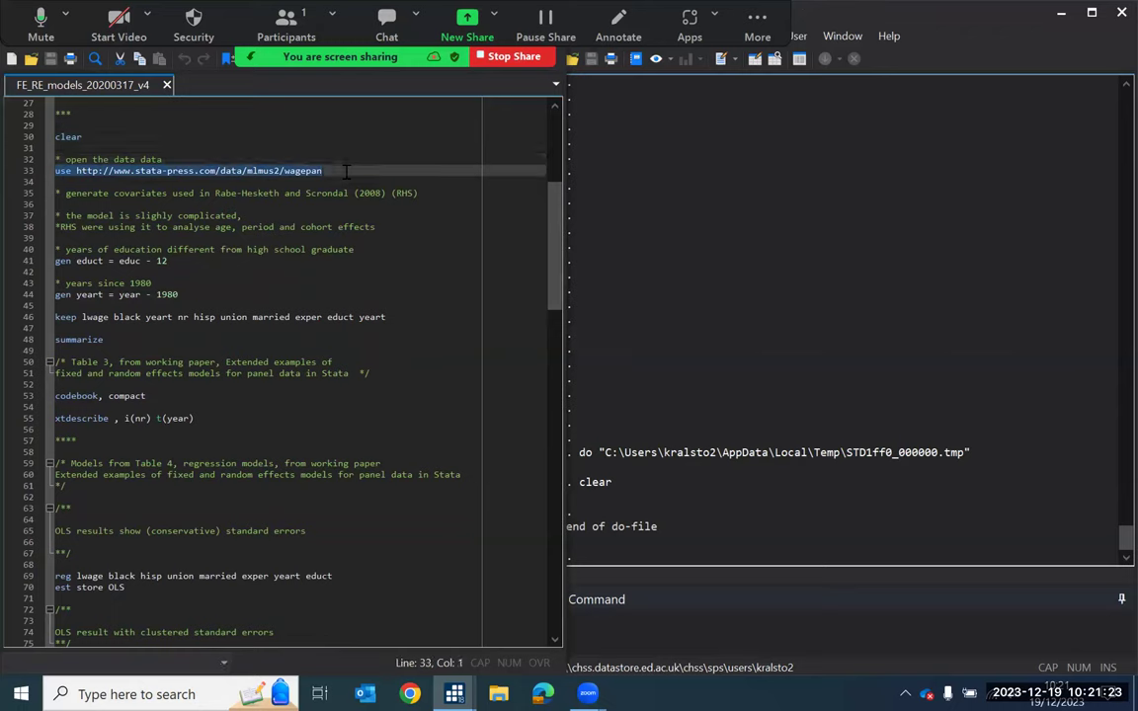
key("ctrl+d")
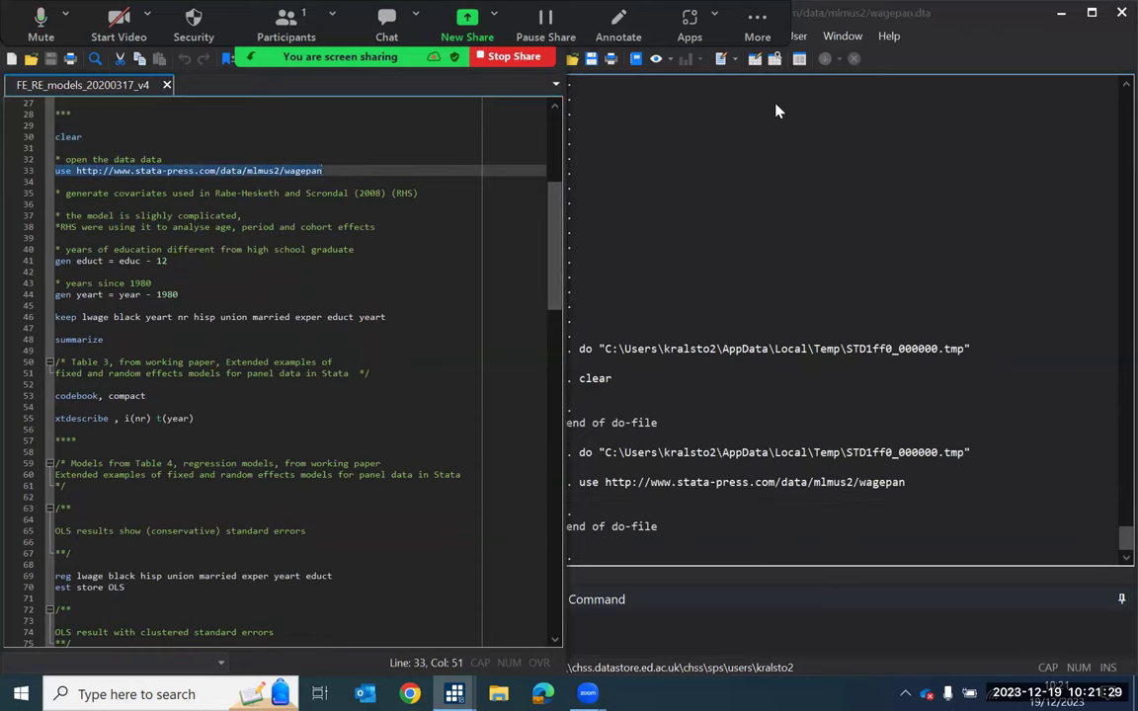
left_click(755, 60)
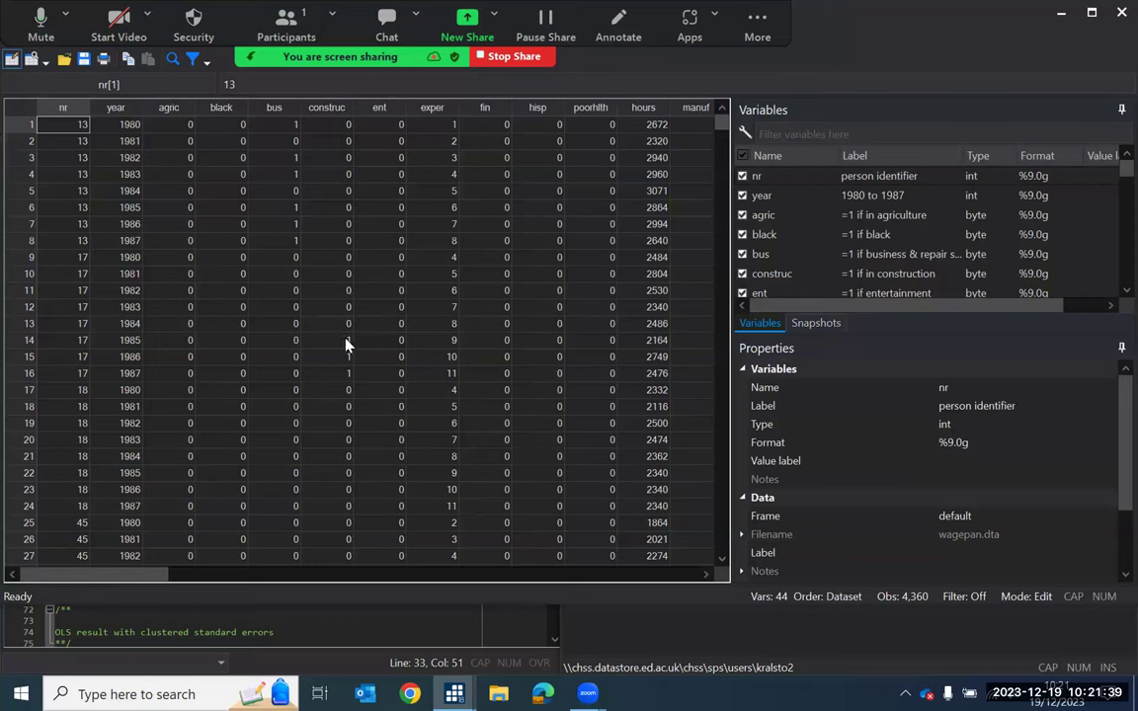
left_click(1062, 14)
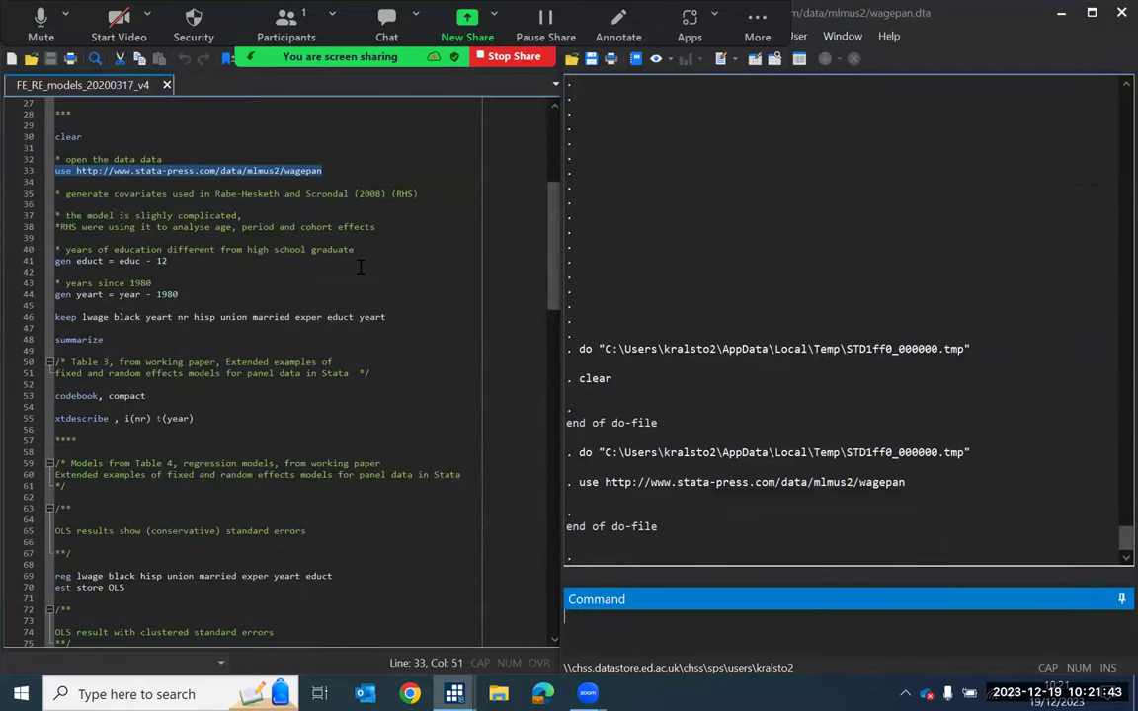
Run the gen lines creating educt as educ minus 12 and yeart as year minus 1980
left_click(204, 215)
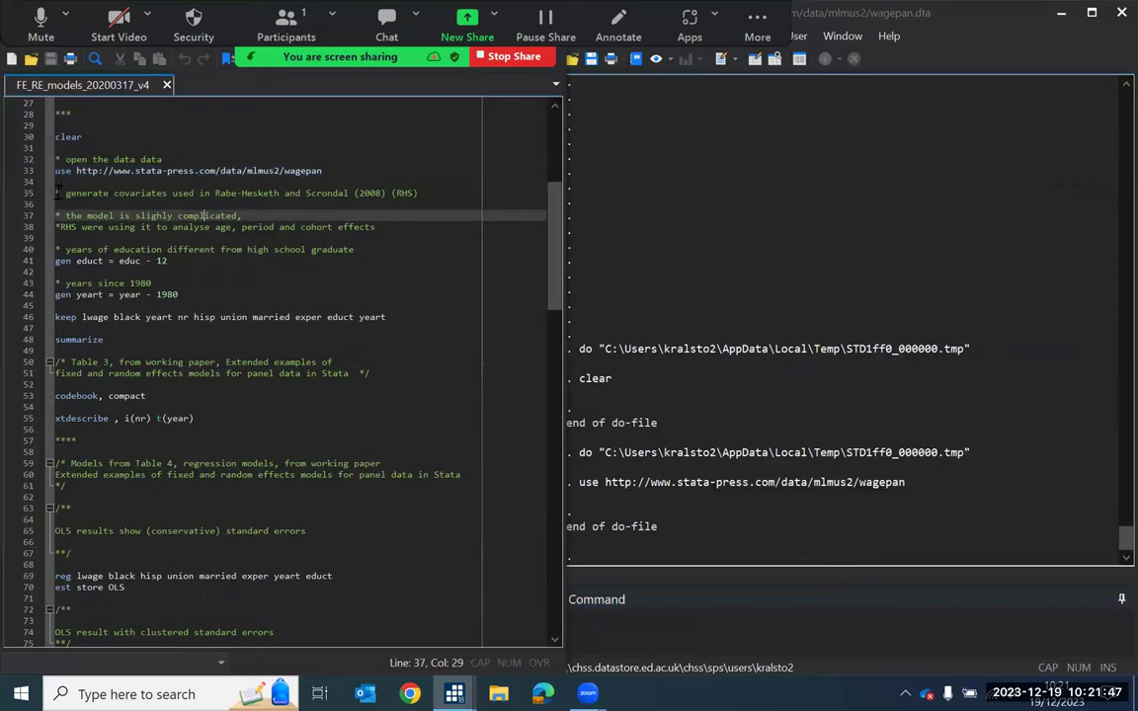
left_click(56, 192)
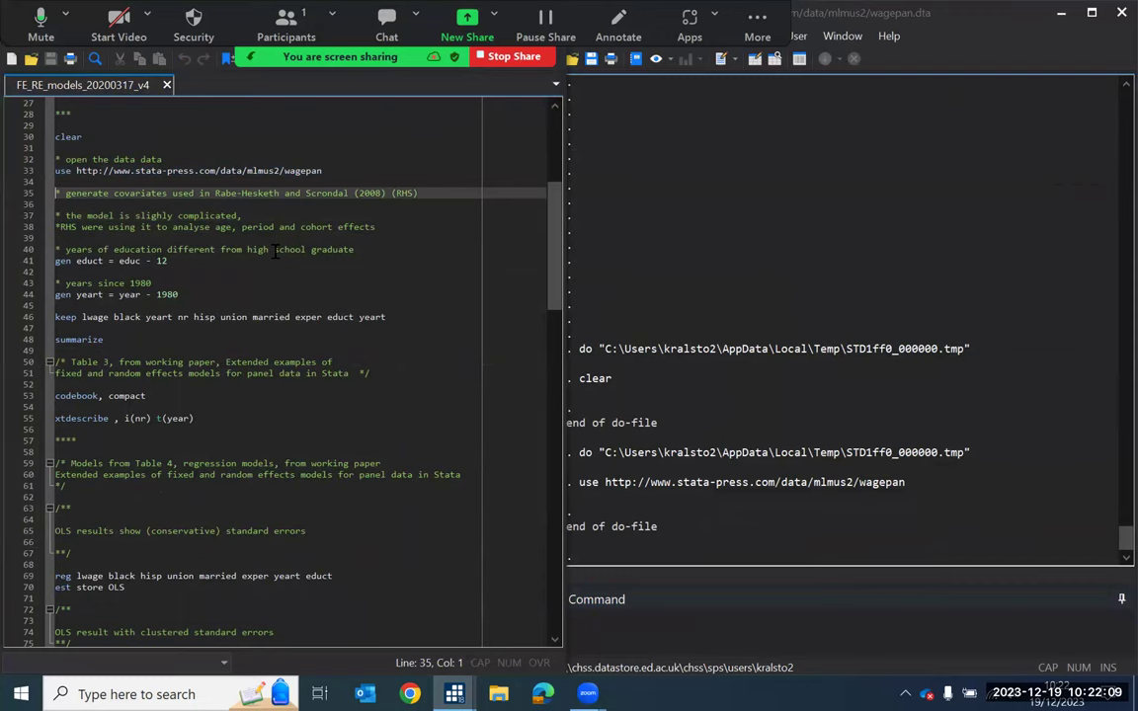
key("Down")
key("Down")
key("Down")
key("Down")
key("Down")
key("shift+Down")
key("shift+Down")
key("shift+Down")
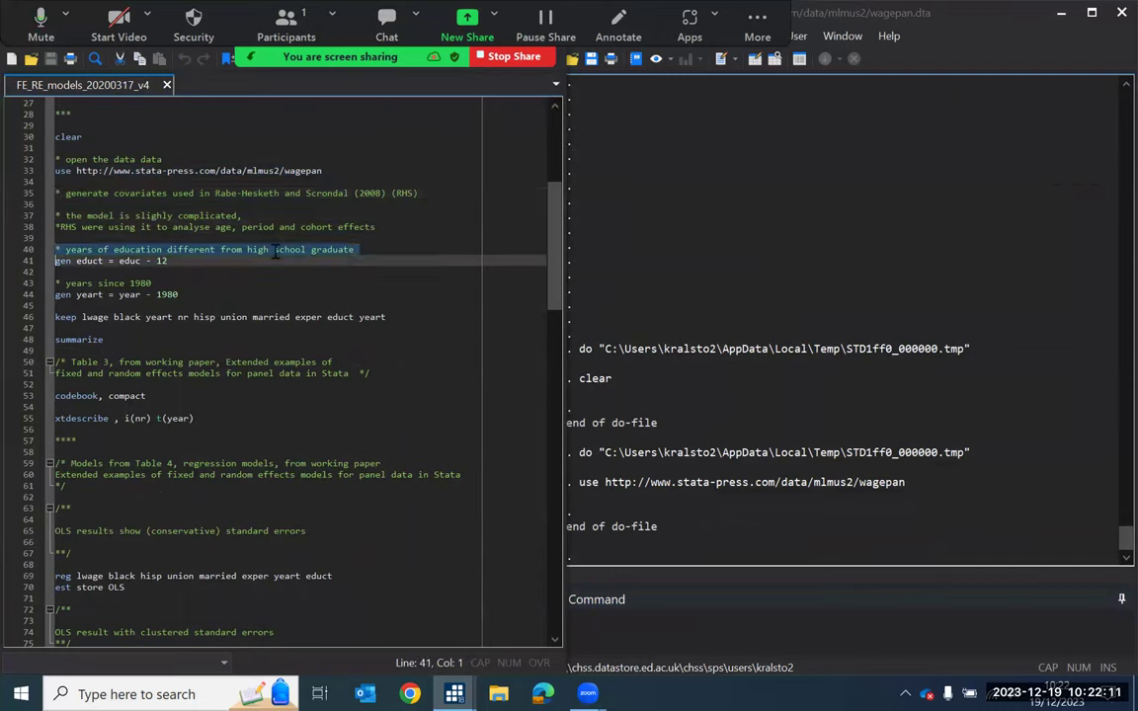
key("shift+Down")
key("shift+Down")
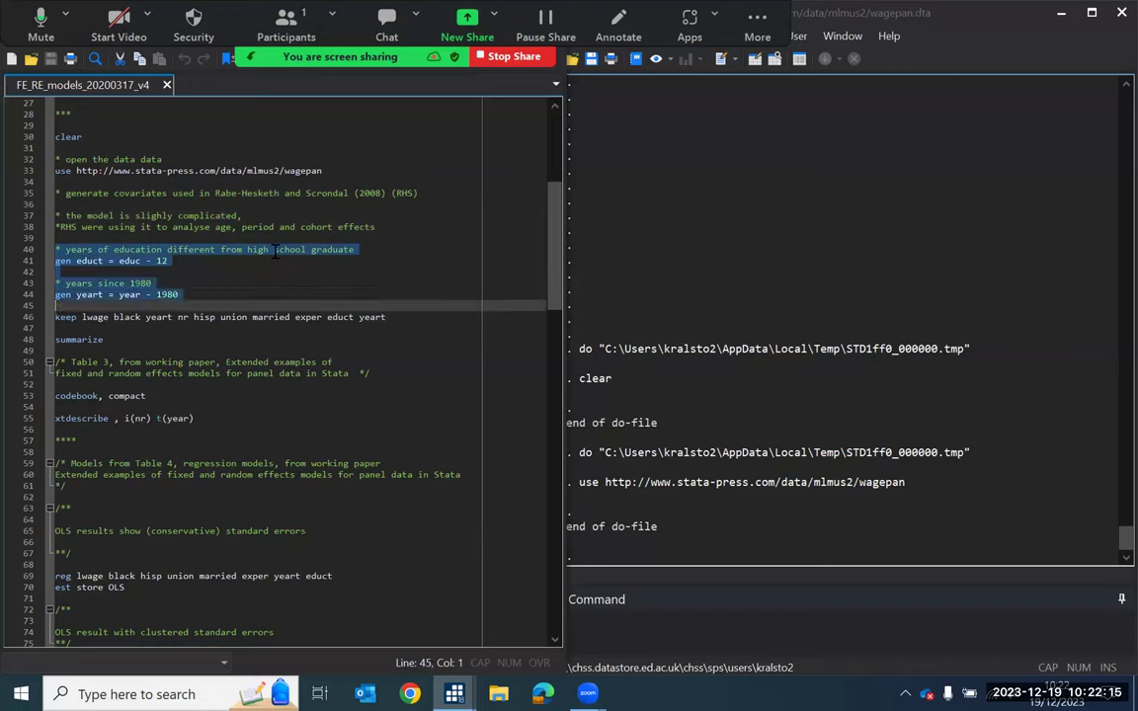
key("shift+Left")
key("ctrl+d")
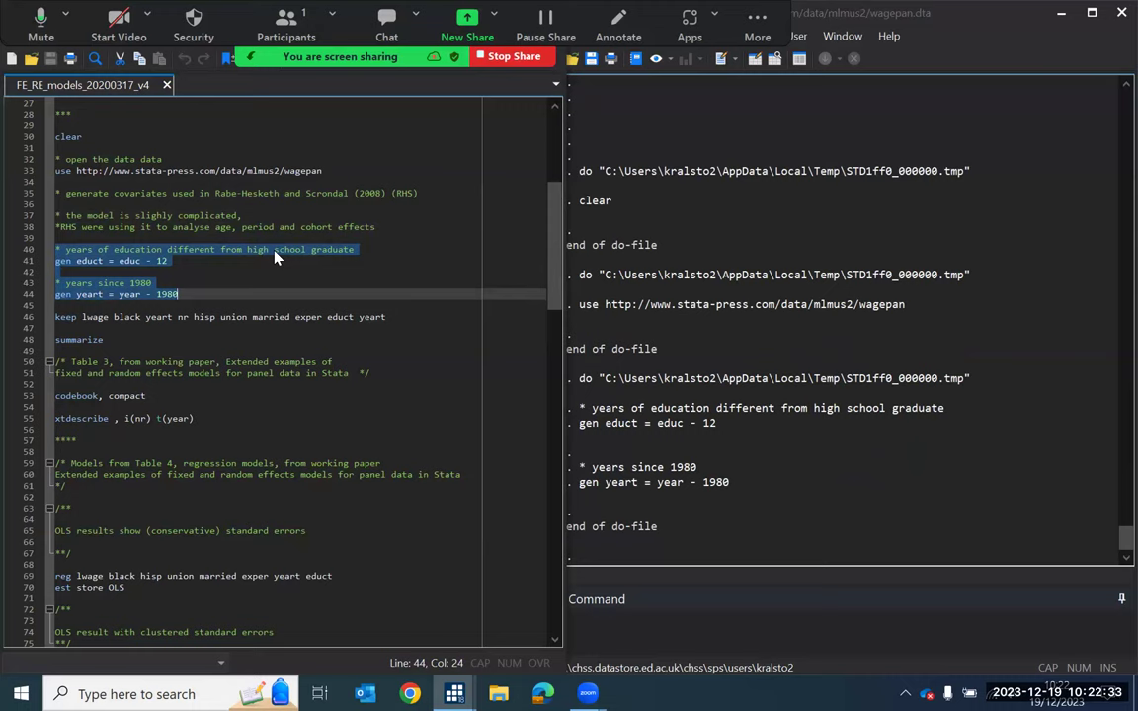
left_click(162, 317)
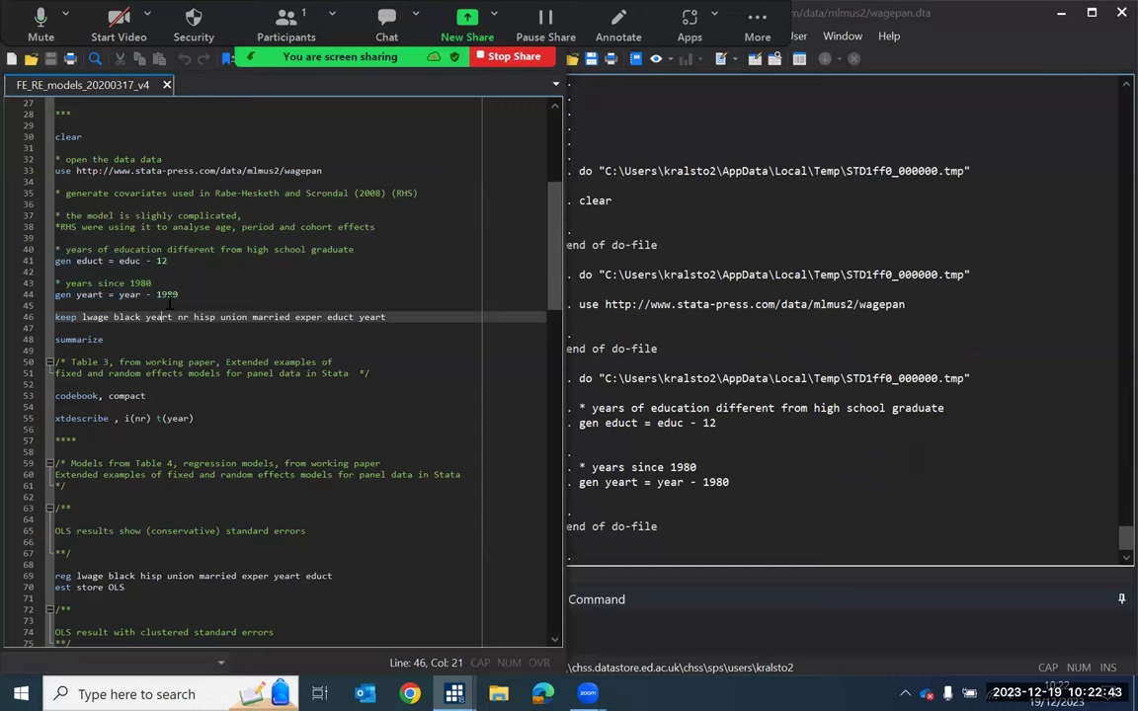
left_click(56, 317)
Keep only the nine model variables and summarize them, 4,360 observations each
triple_click(63, 321)
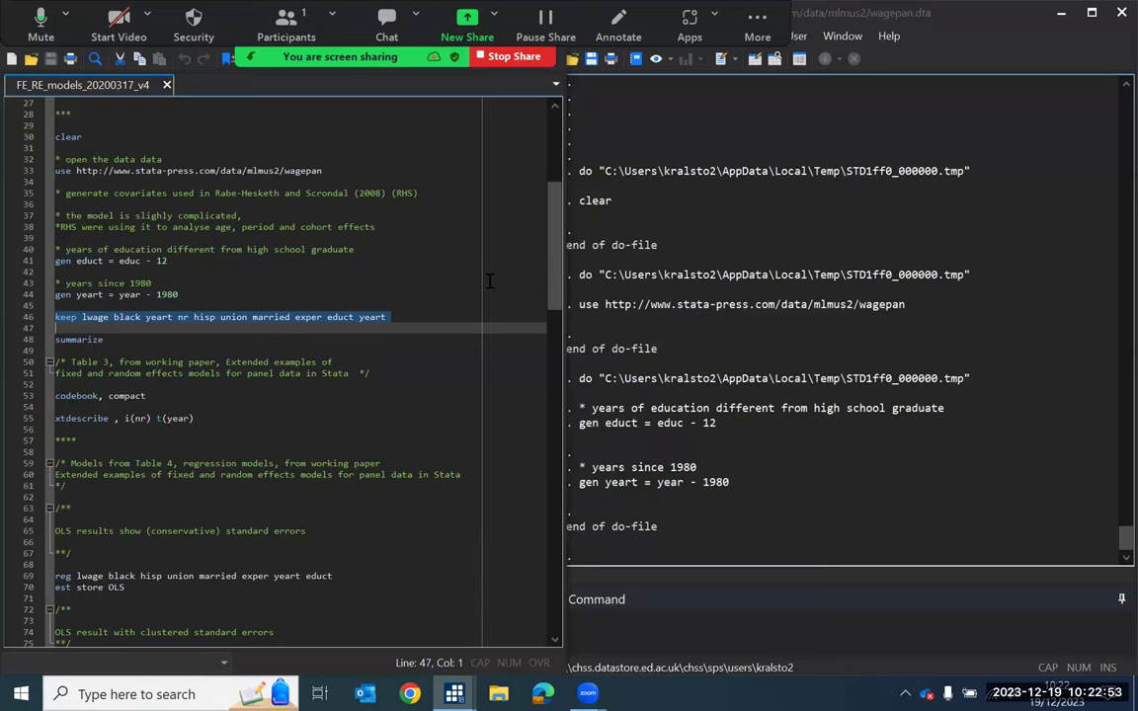
key("ctrl+d")
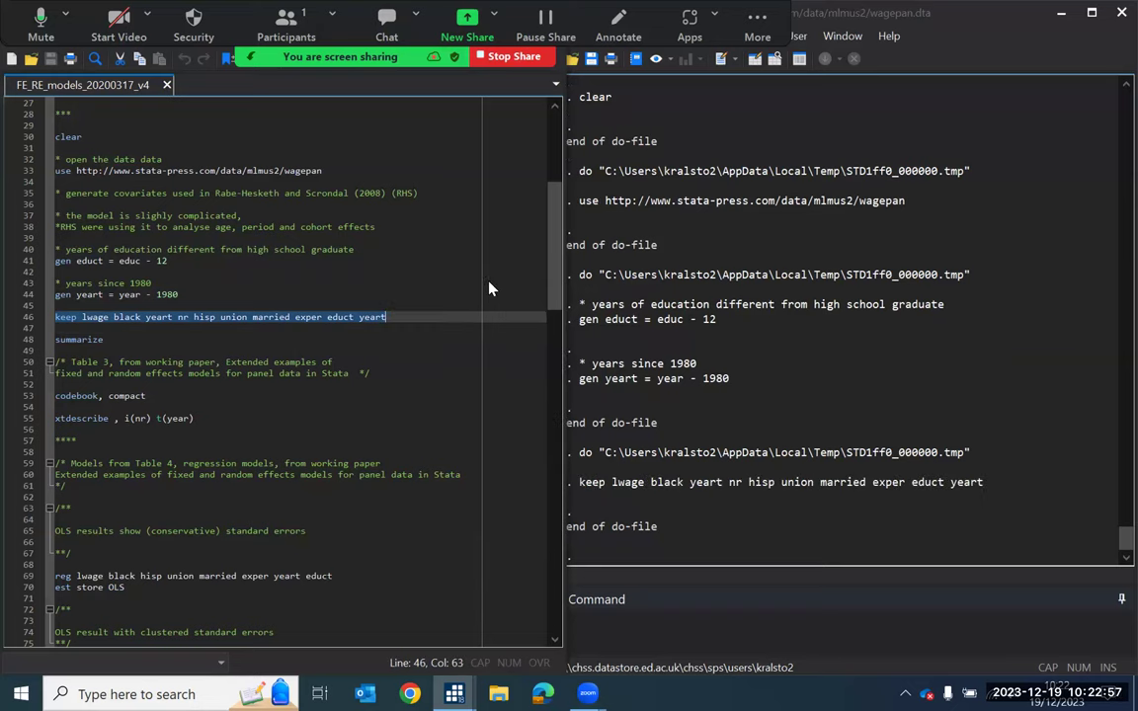
key("Down")
key("Down")
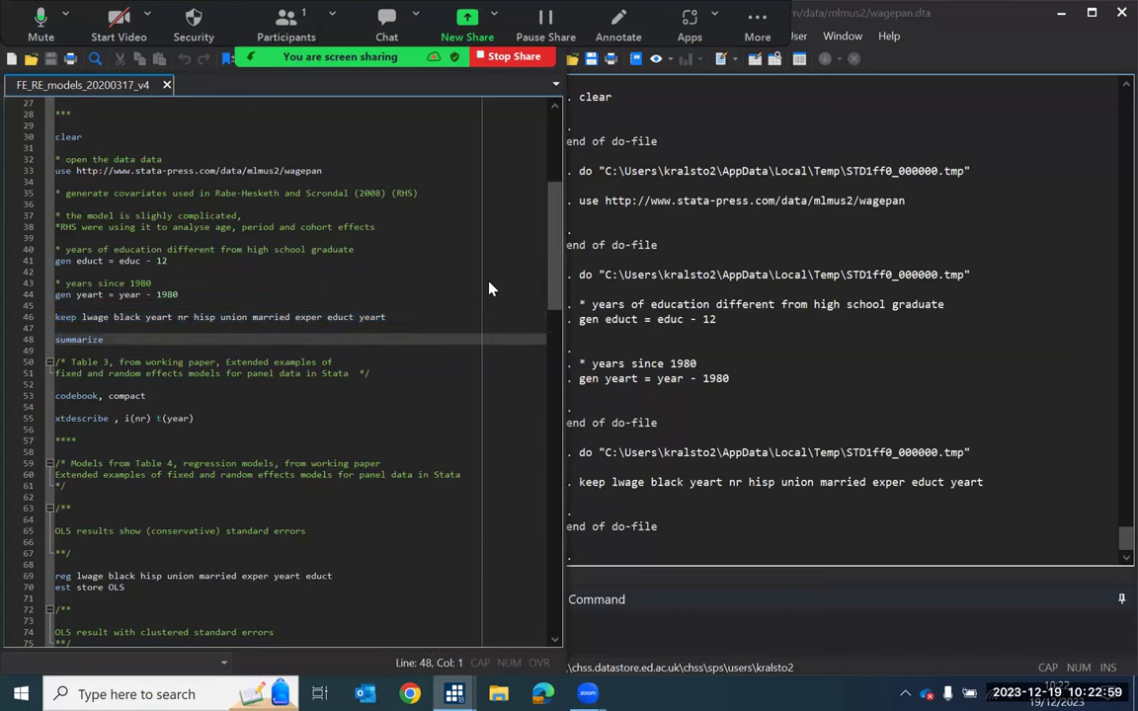
key("shift+End")
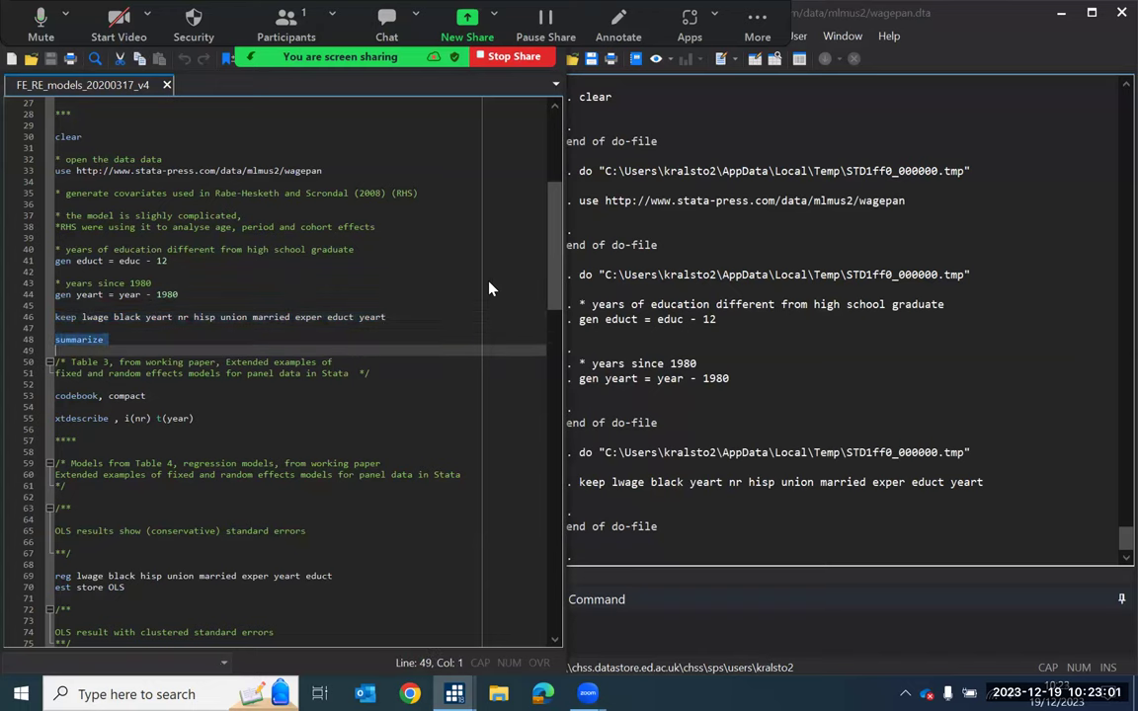
key("ctrl+d")
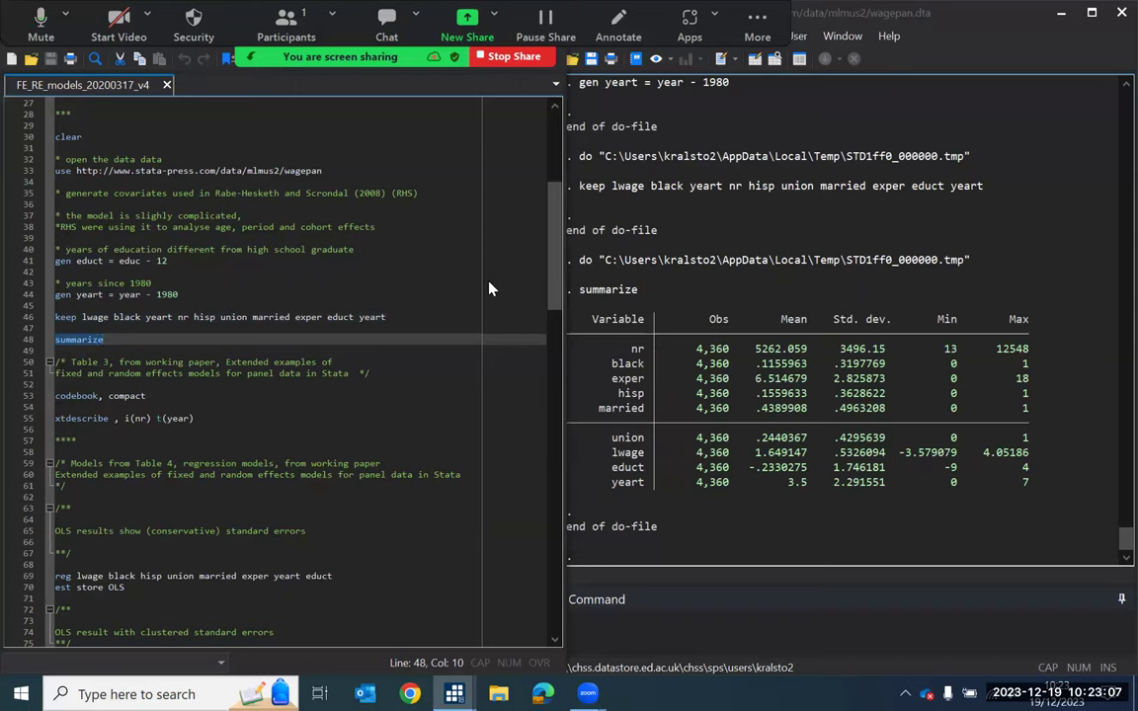
Run codebook, compact to list a compact codebook of the variables
left_click(71, 396)
key("Home")
key("shift+Down")
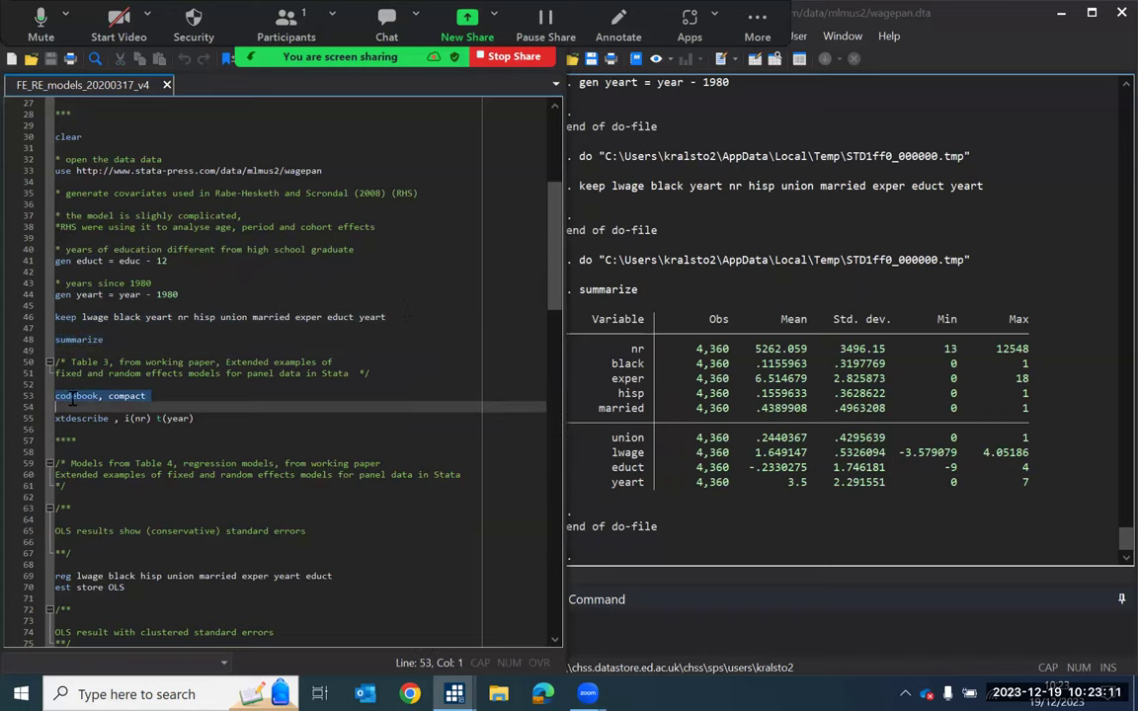
key("ctrl+d")
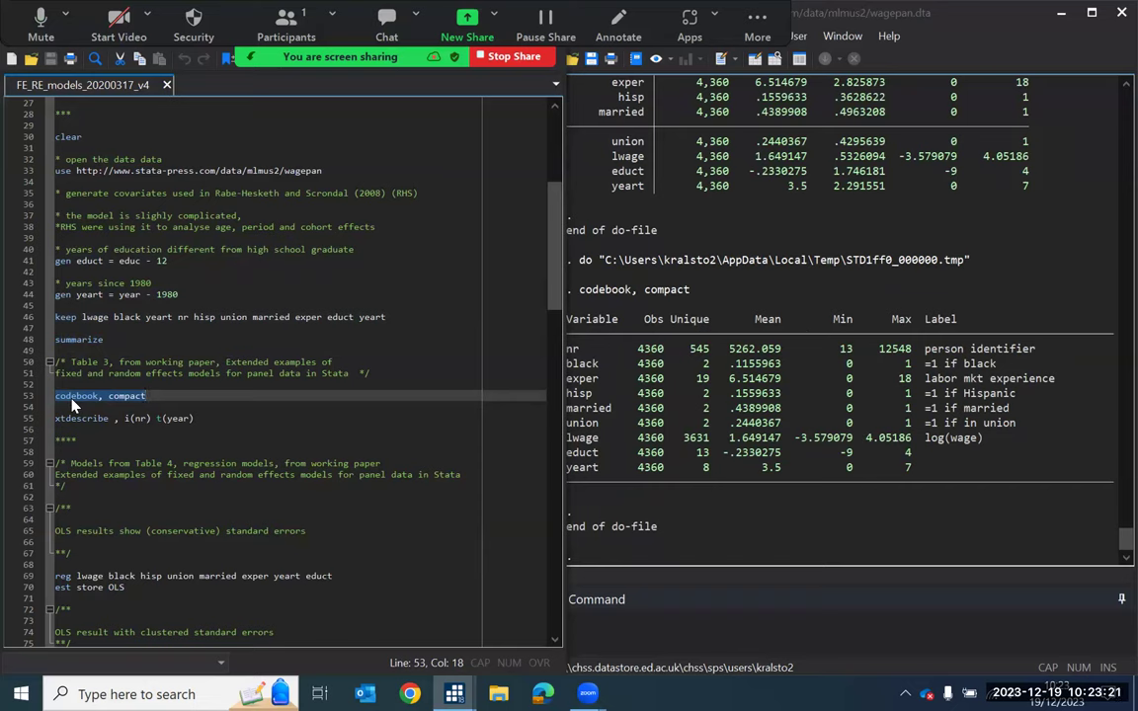
Run xtdescribe, i(nr) t(year) to show 545 individuals over 8 years
left_click(72, 405)
key("Down")
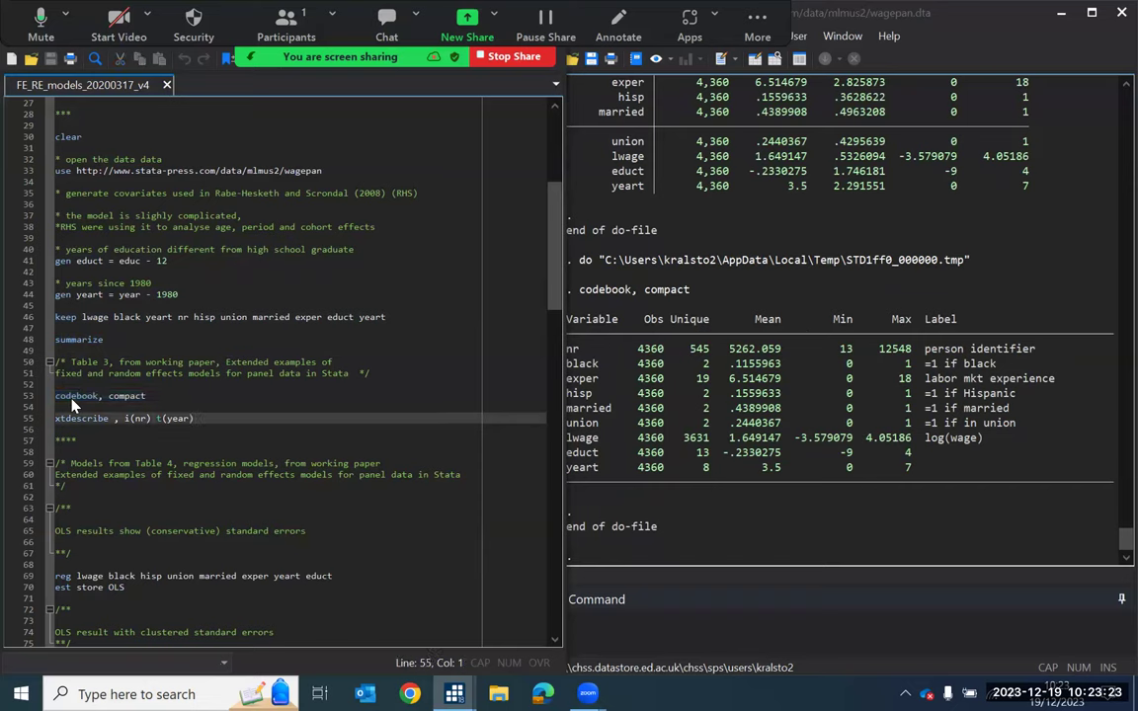
key("shift+Down")
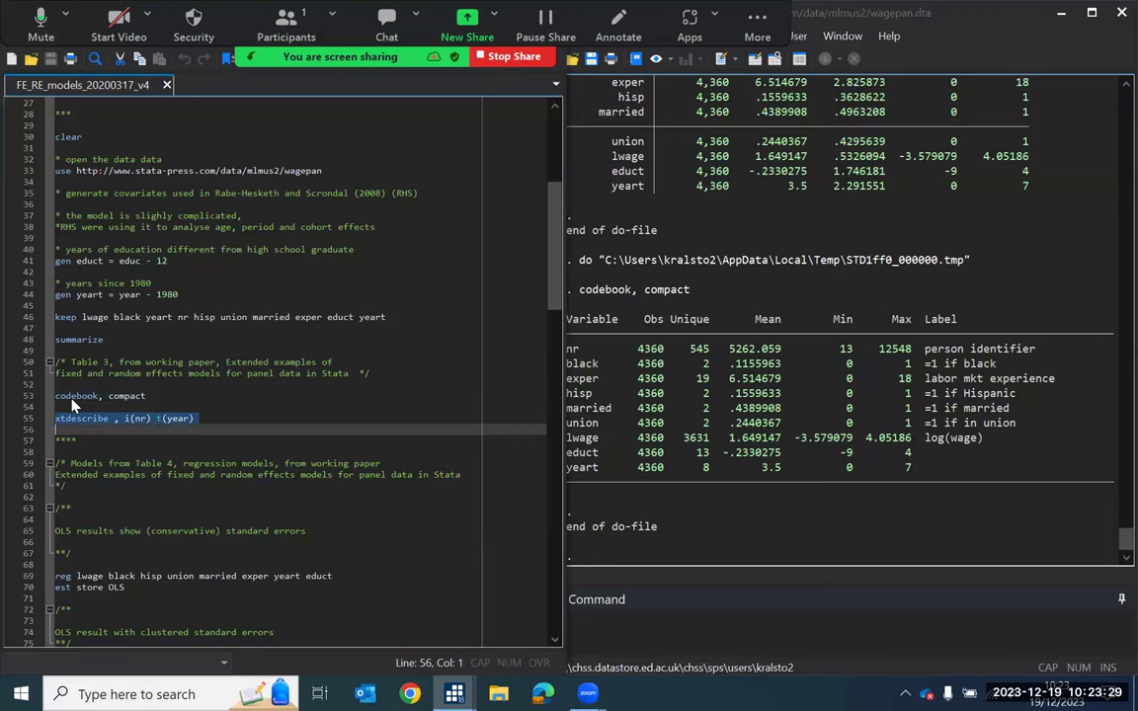
key("ctrl+d")
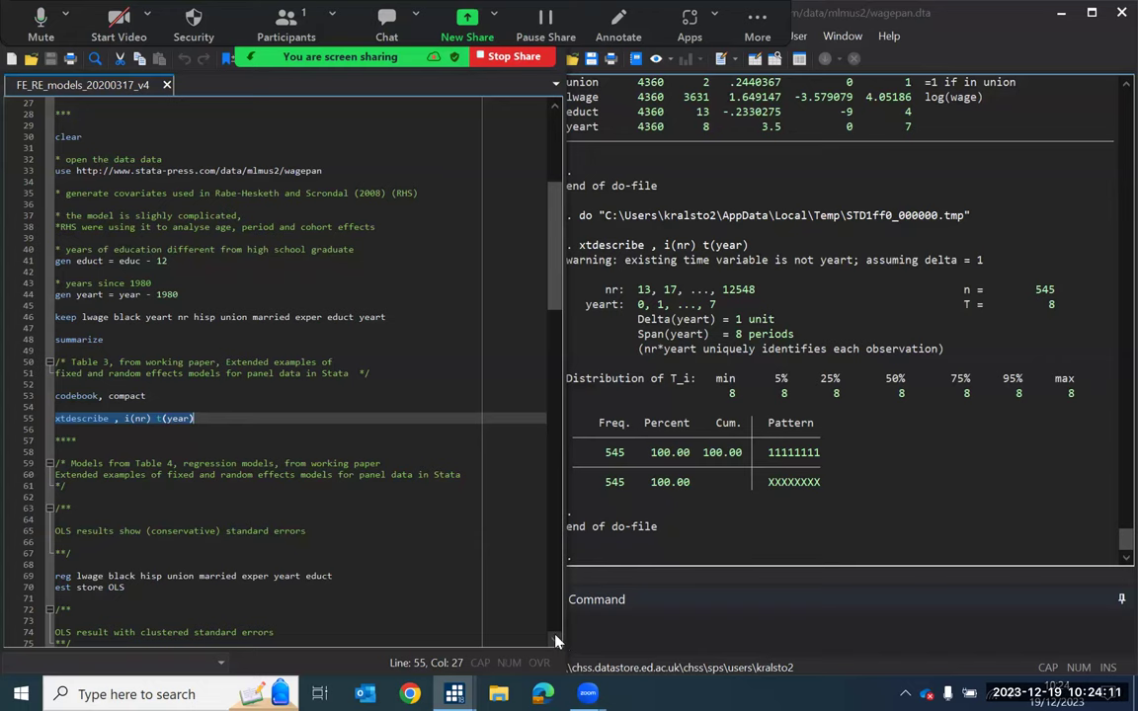
Fit the OLS wage regression and store it as OLS
scroll(555, 642, "down", 3)
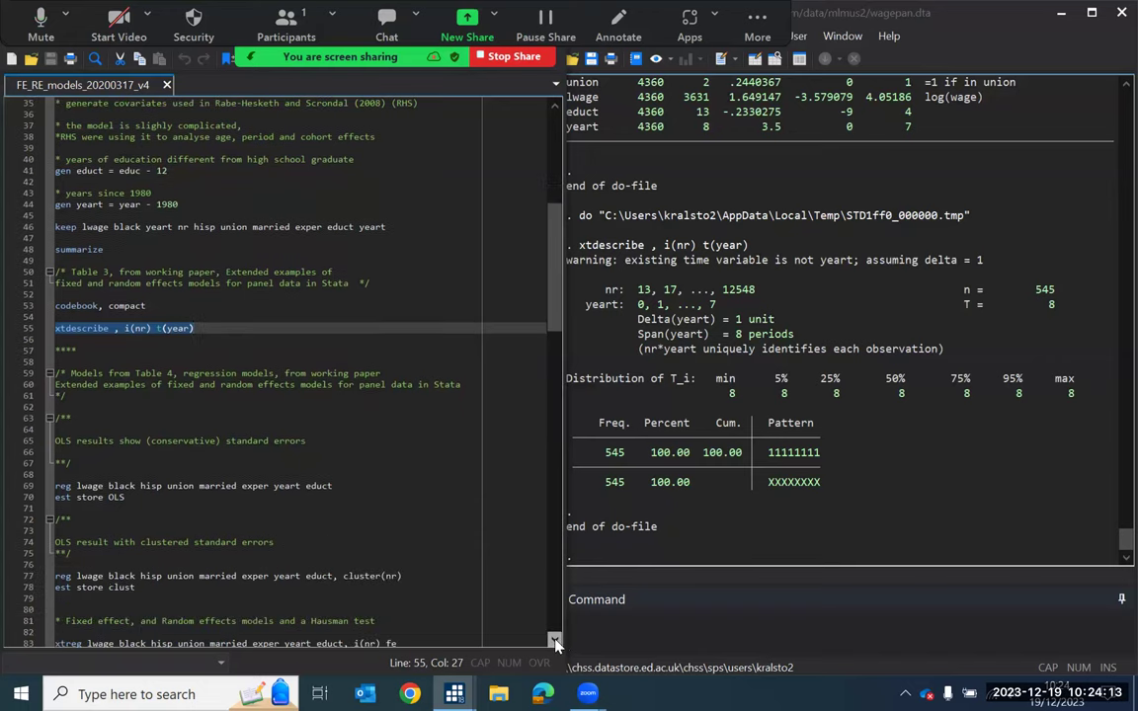
scroll(555, 642, "down", 6)
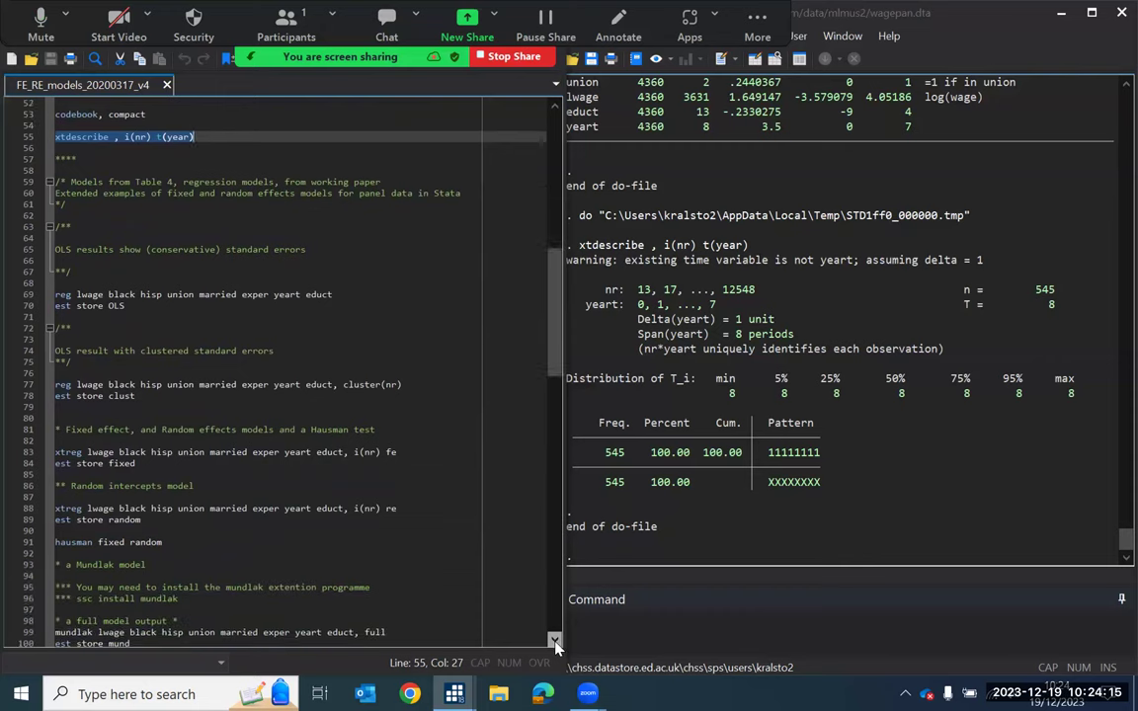
scroll(555, 647, "down", 1)
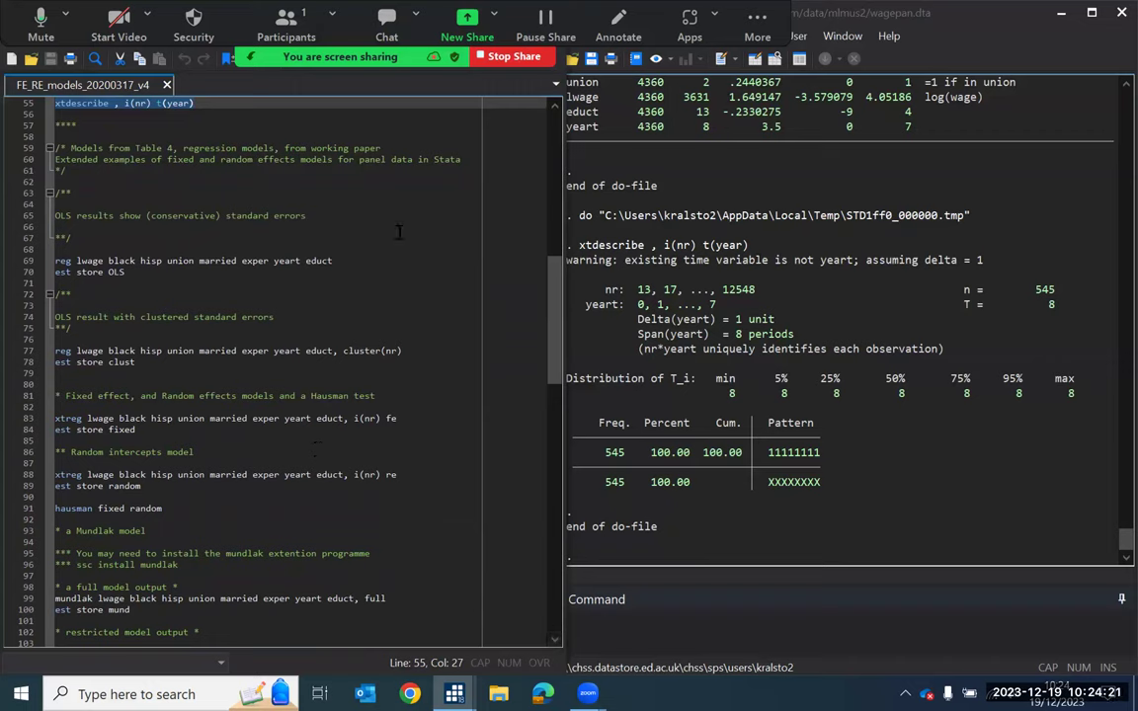
left_click(59, 260)
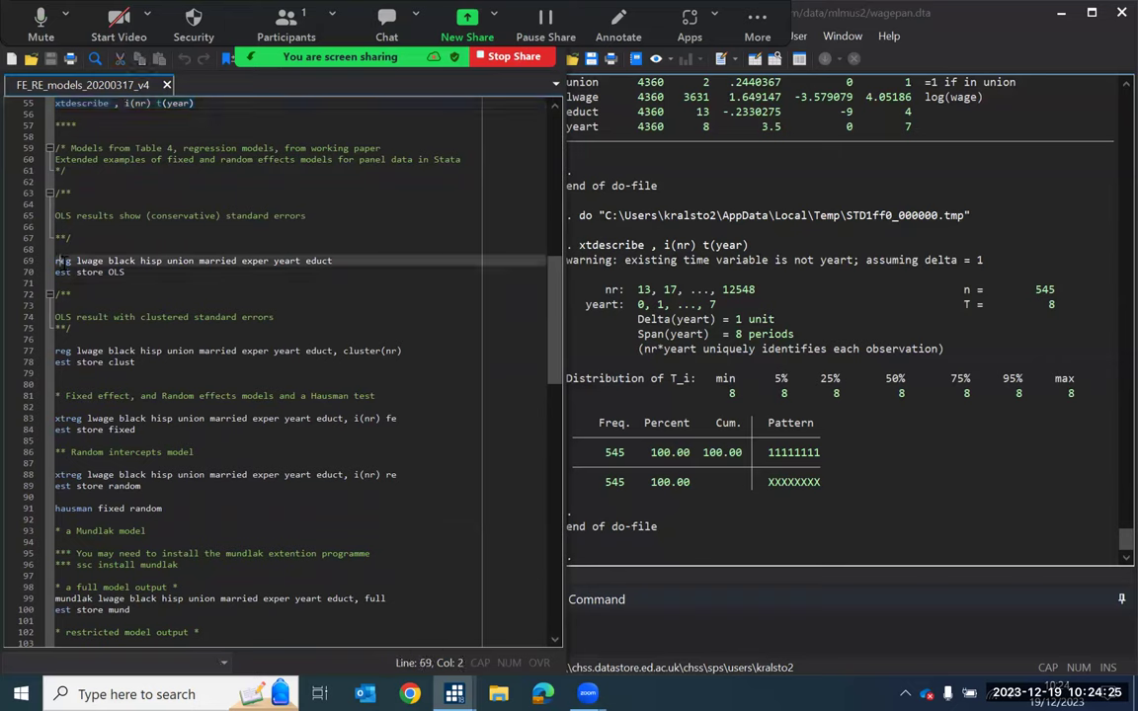
key("Home")
key("shift+Down")
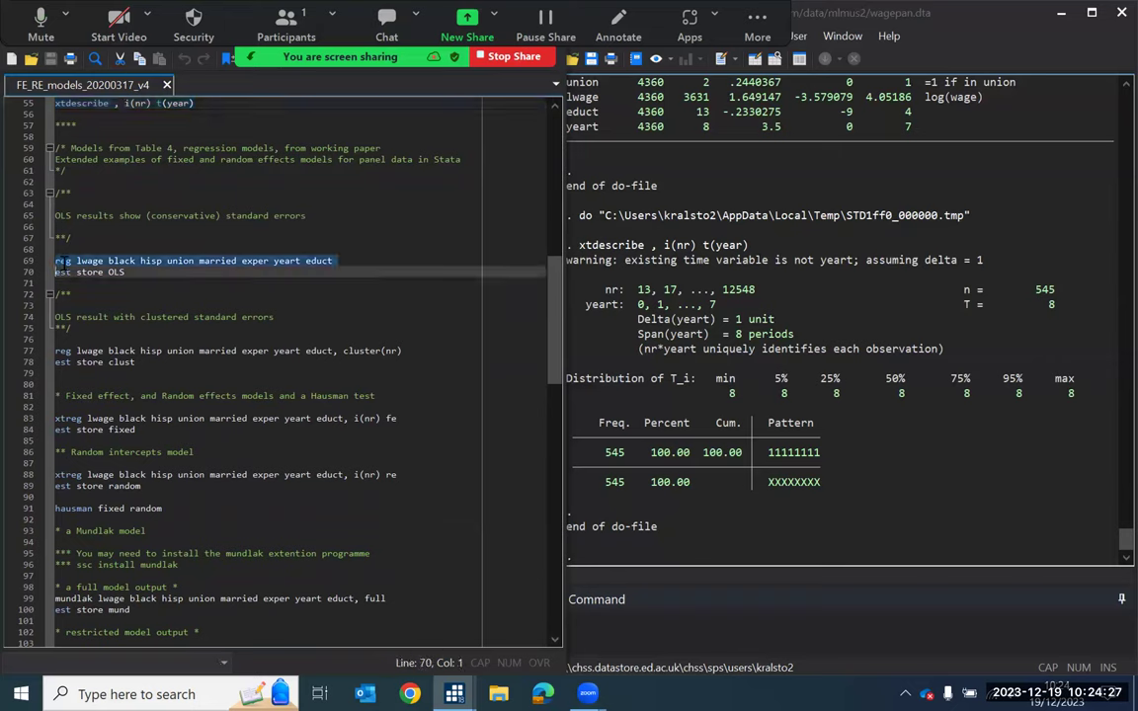
key("shift+Down")
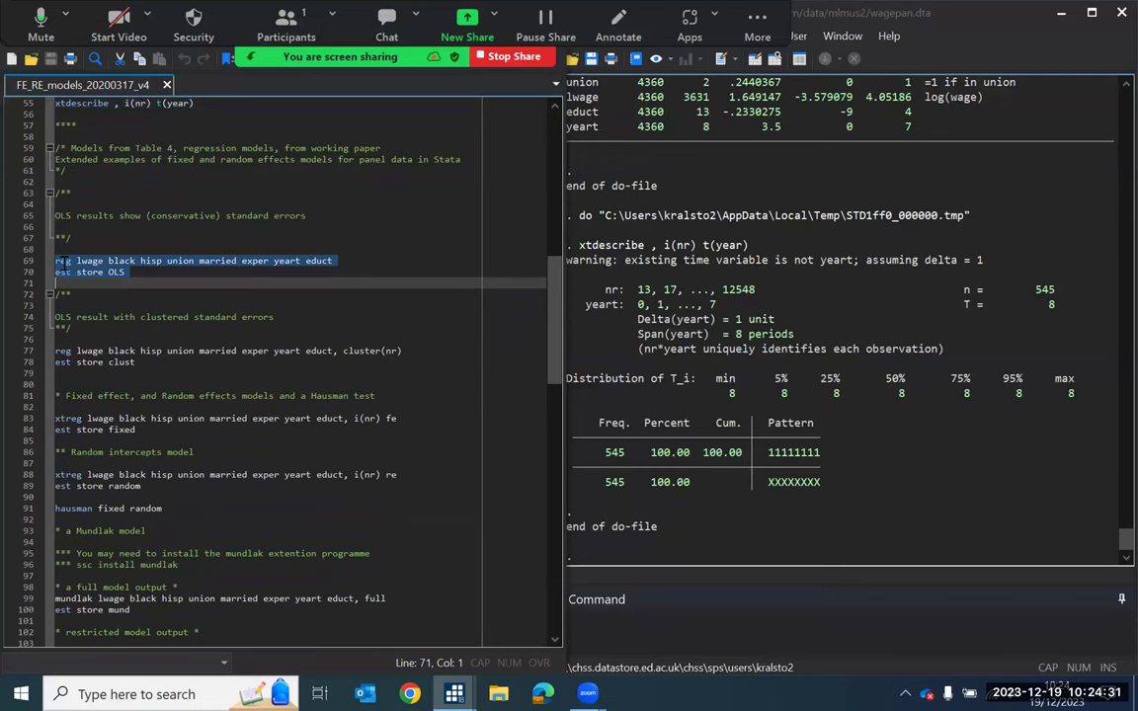
key("ctrl+d")
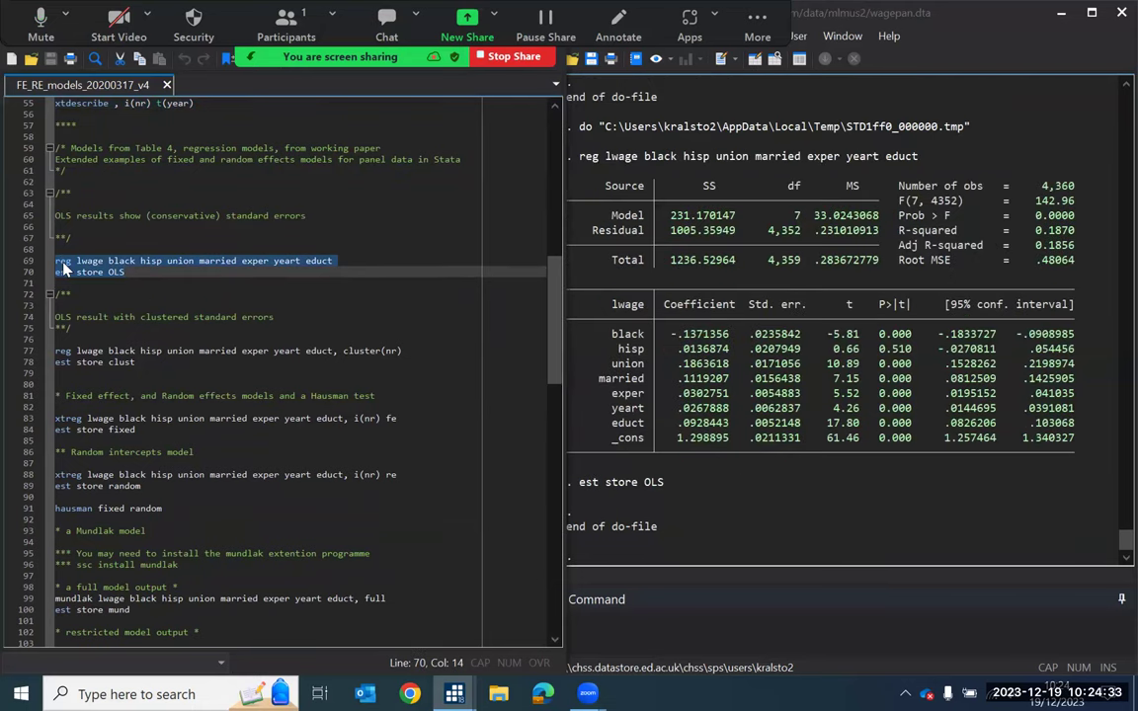
Fit the cluster(nr) version of the regression and store it as clust
key("Down")
key("Down")
key("Down")
key("Down")
key("Down")
key("Down")
key("Down")
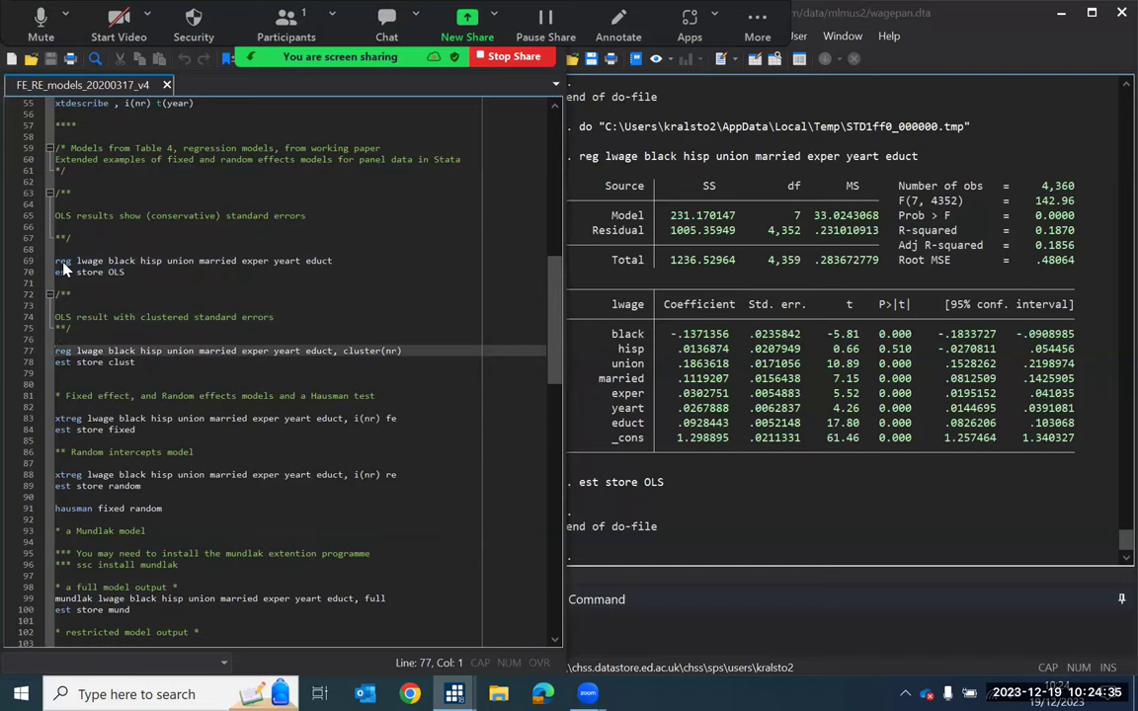
key("shift+Down")
key("shift+Down")
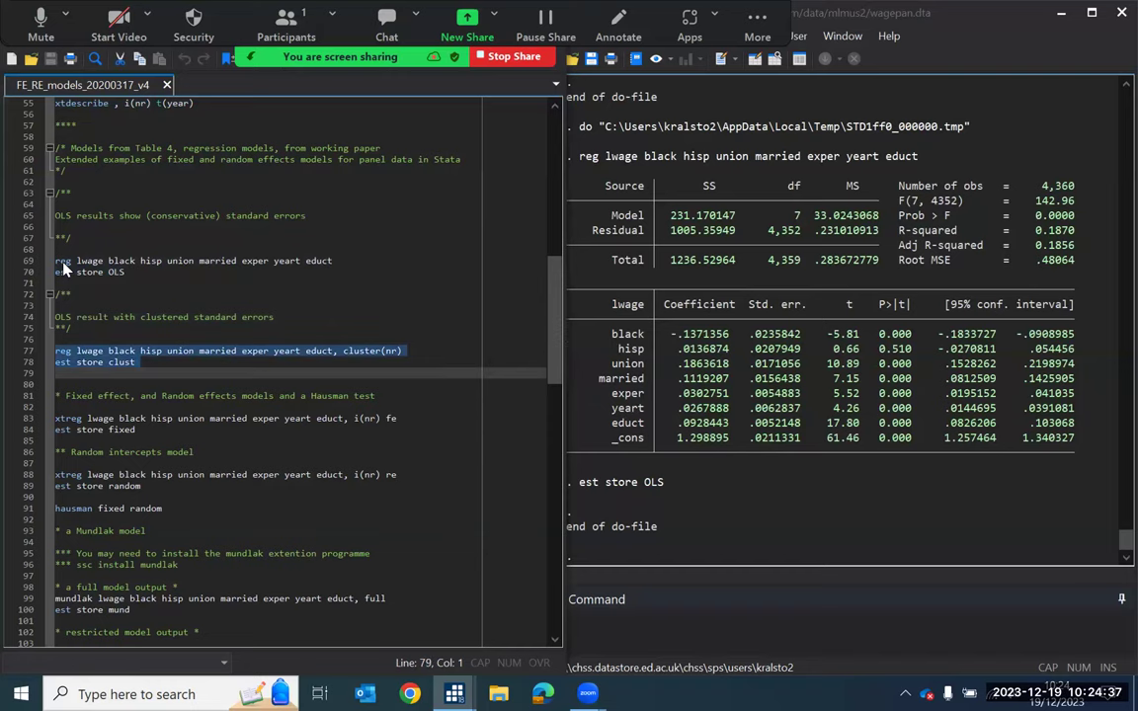
key("shift+Left")
key("ctrl+d")
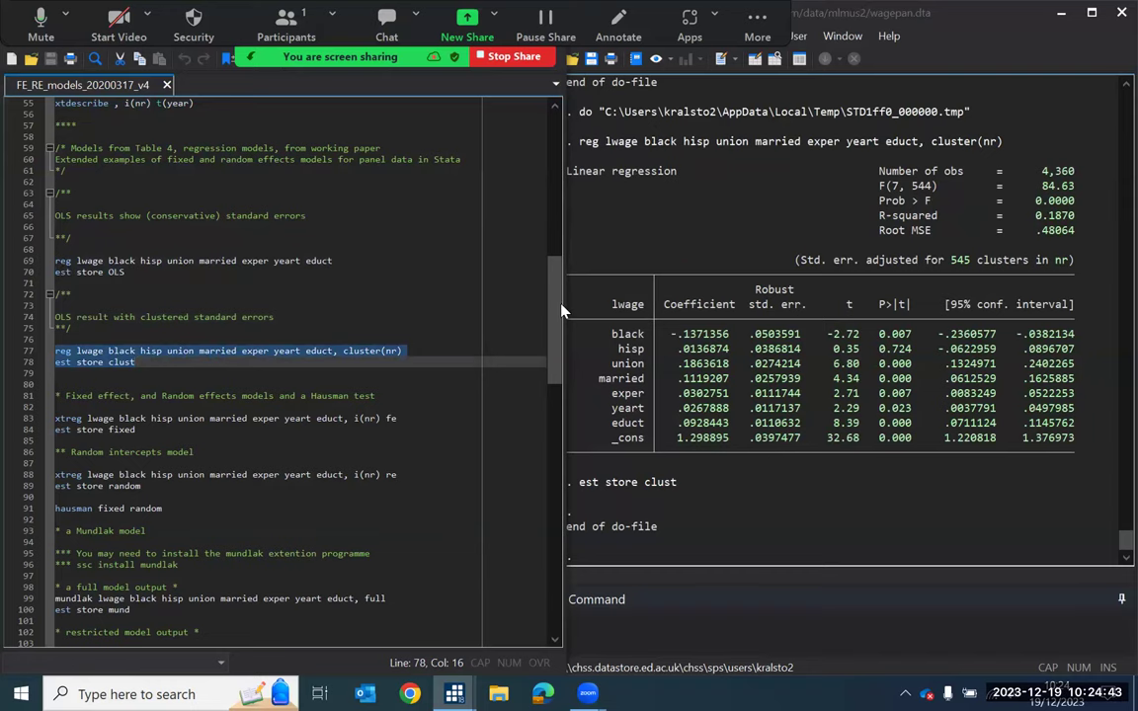
scroll(561, 336, "down", 3)
scroll(561, 357, "down", 4)
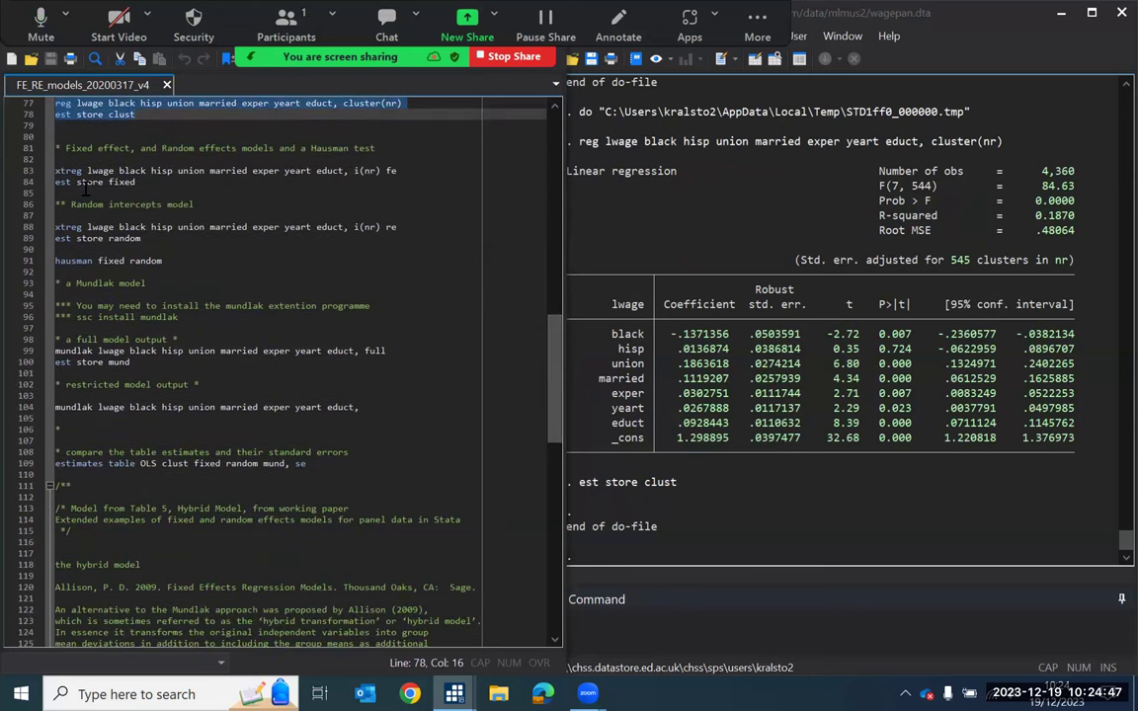
Fit the fixed-effects xtreg model and store it as fixed
left_click(86, 185)
key("Up")
key("Home")
key("shift+Down")
key("shift+Down")
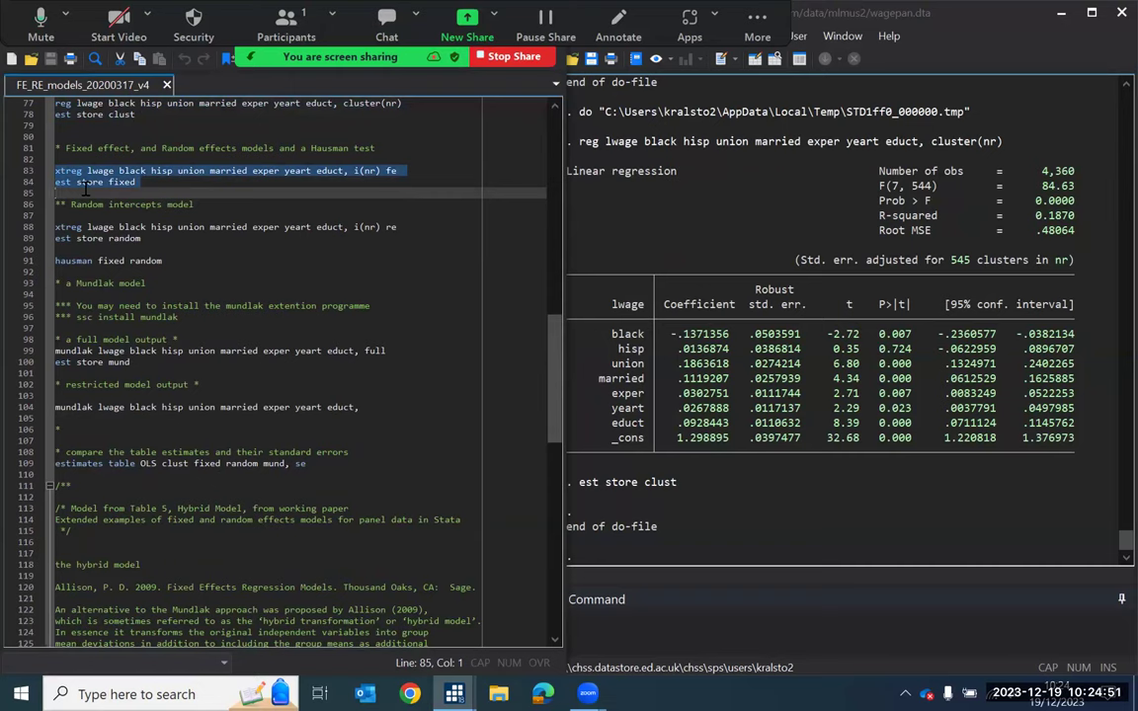
key("ctrl+d")
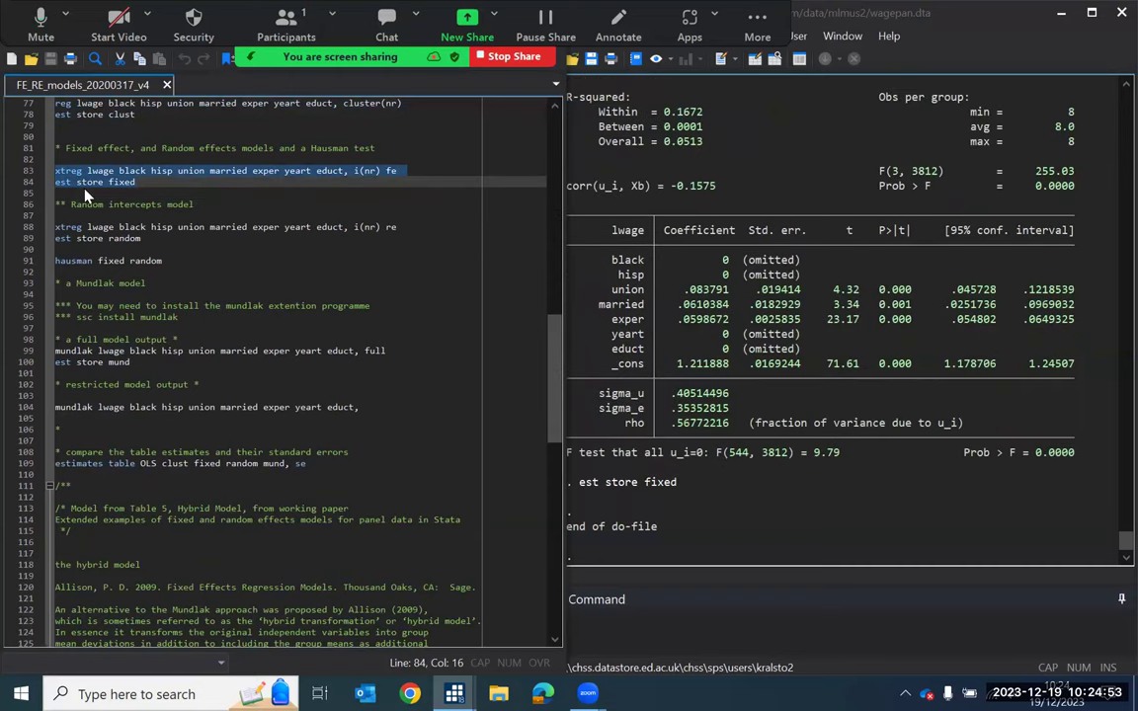
Fit the random-effects xtreg model and store it as random
left_click(84, 193)
key("Down")
key("Down")
key("Down")
key("shift+Down")
key("shift+Down")
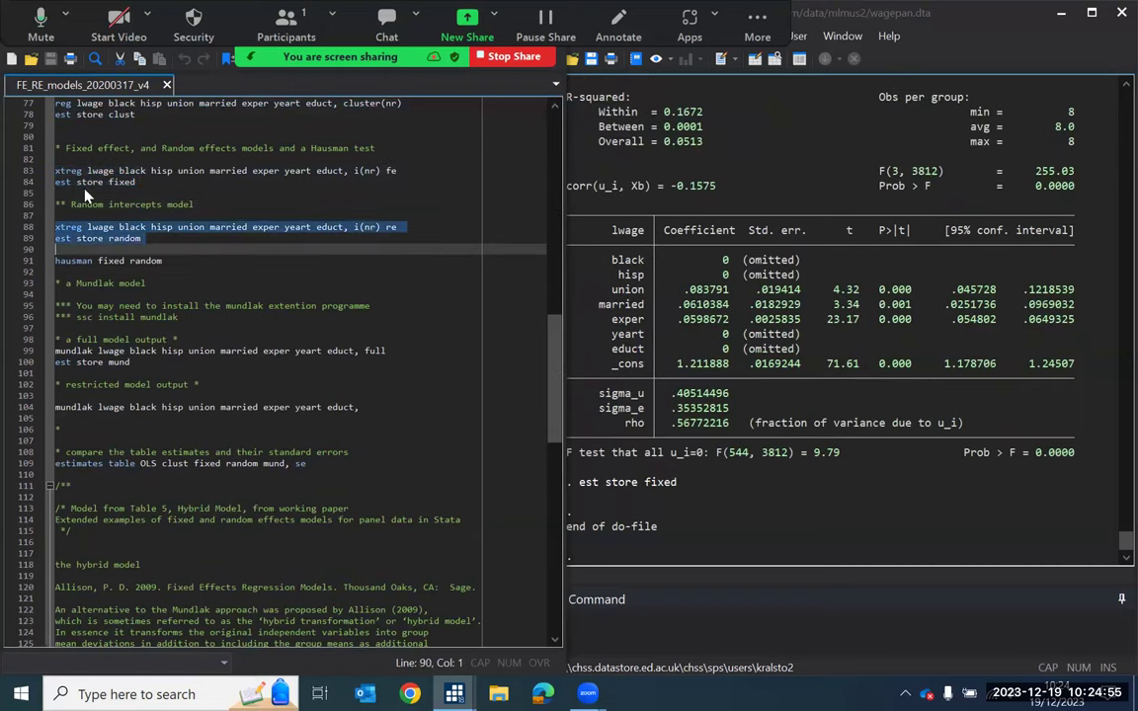
key("shift+Left")
key("ctrl+d")
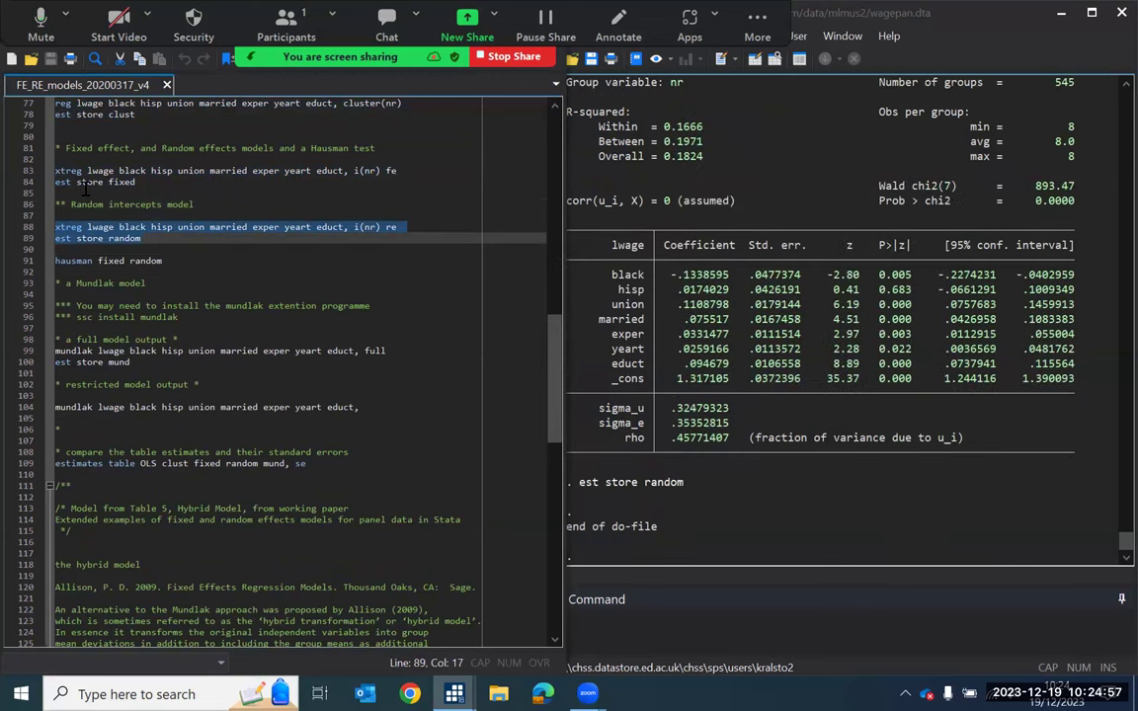
Run hausman fixed random, giving chi2(3) = 10.26, p = 0.0165
key("Down")
key("Down")
key("shift+Down")
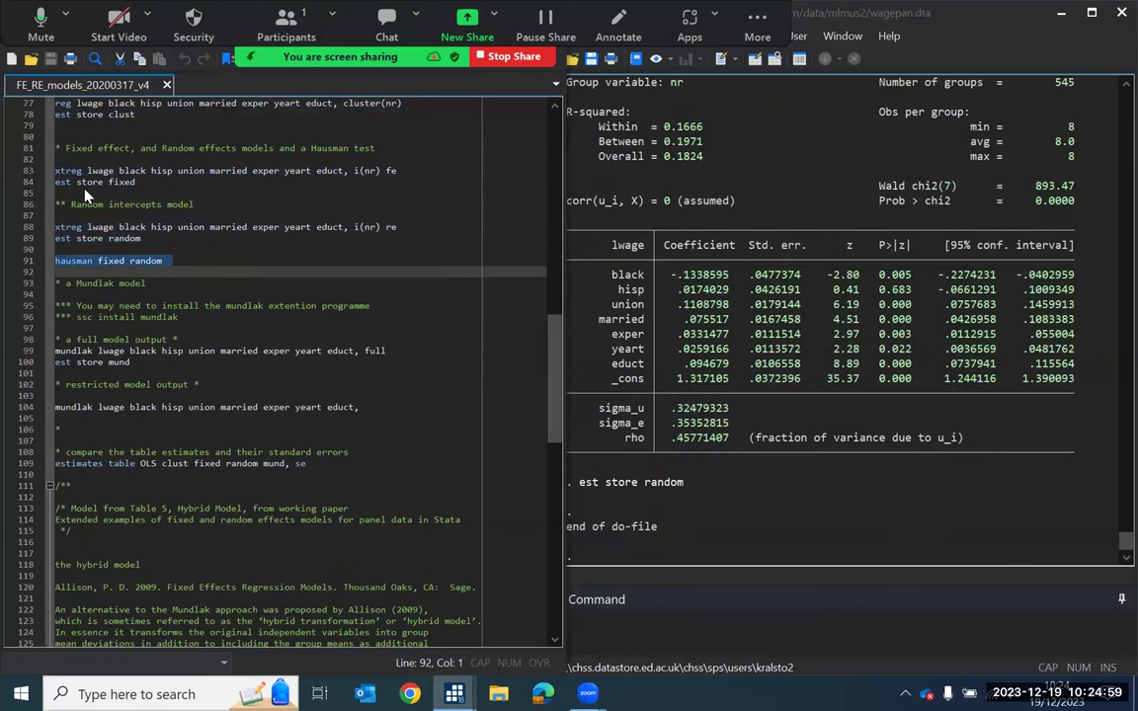
key("shift+Left")
key("ctrl+d")
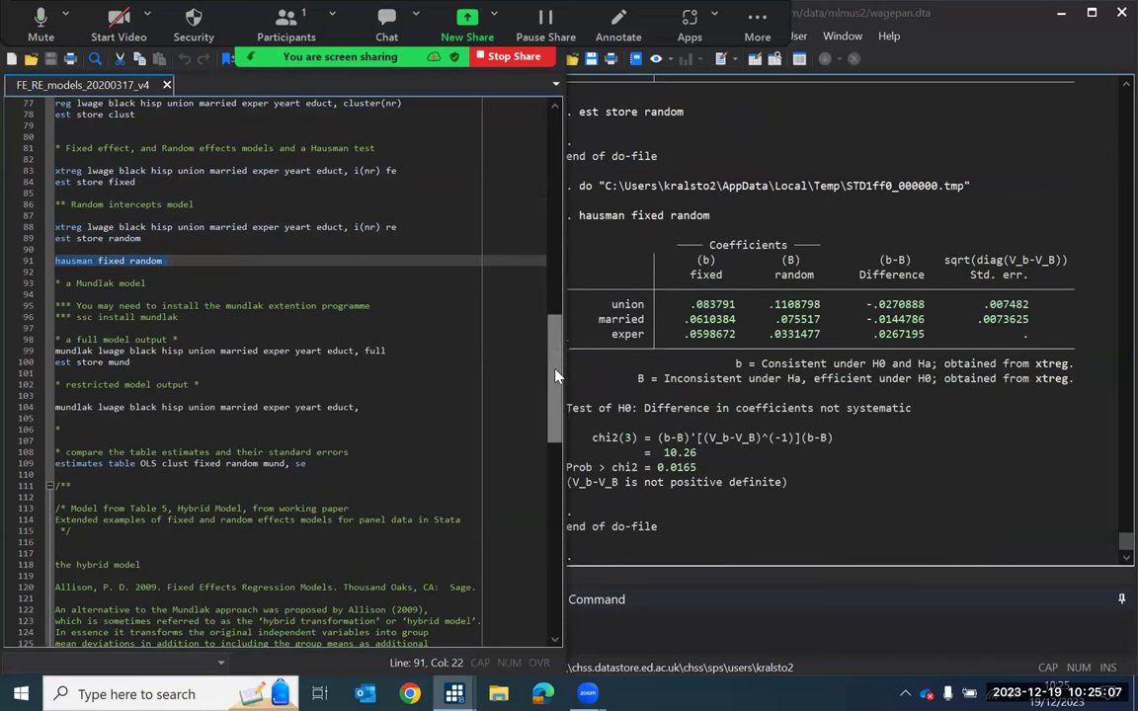
Estimate the full Mundlak model and store it as mund
scroll(556, 358, "down", 3)
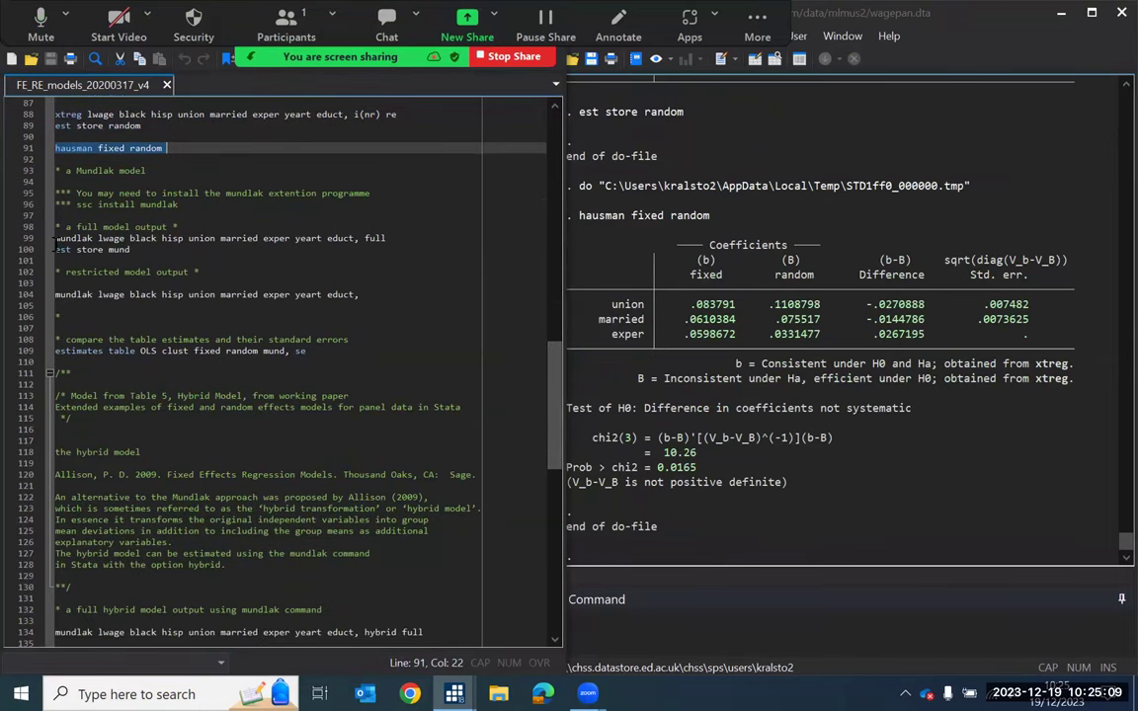
left_click(56, 238)
key("shift+Down")
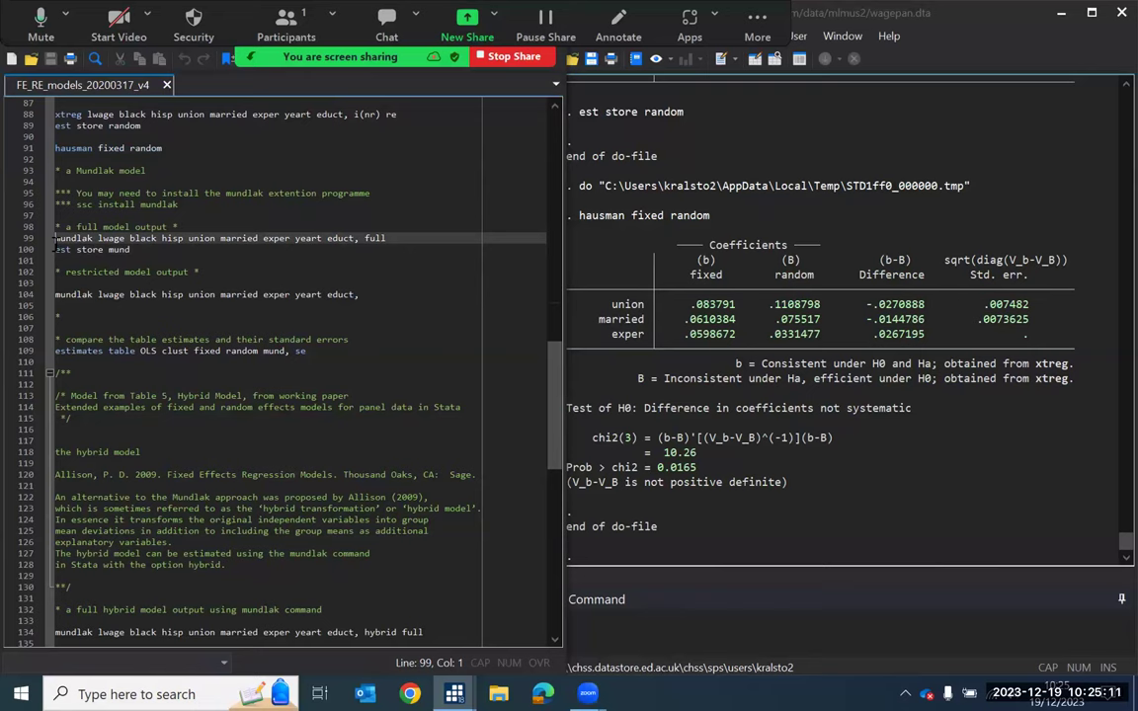
key("shift+Down")
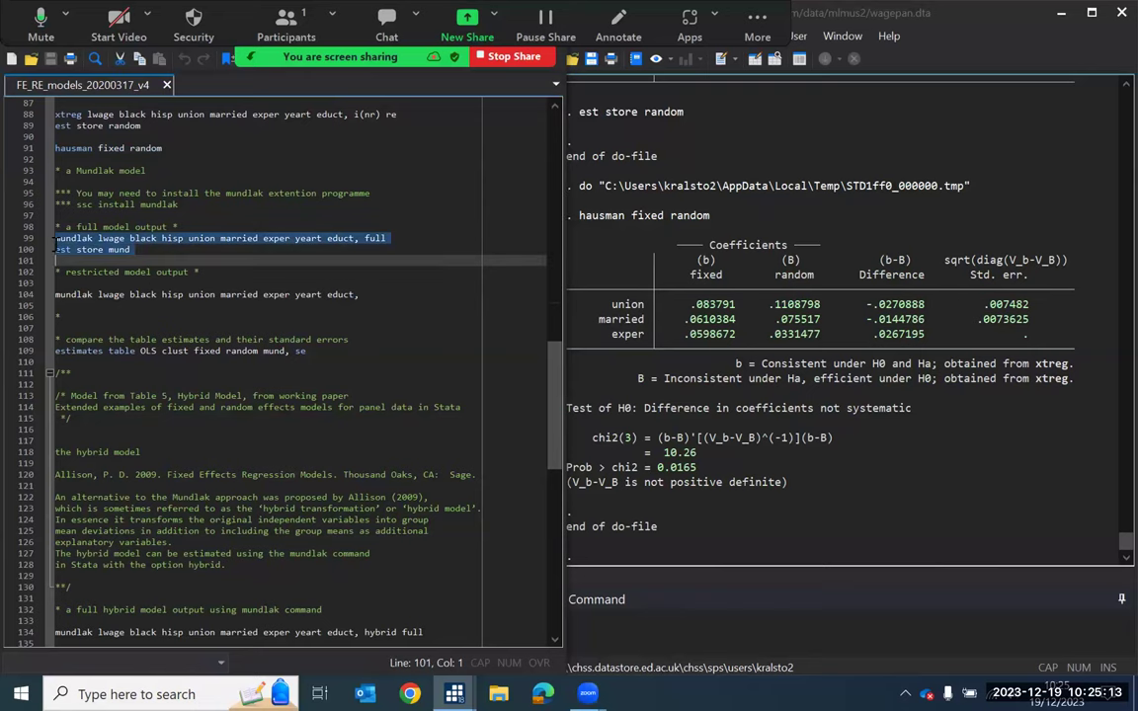
key("shift+Left")
key("ctrl+d")
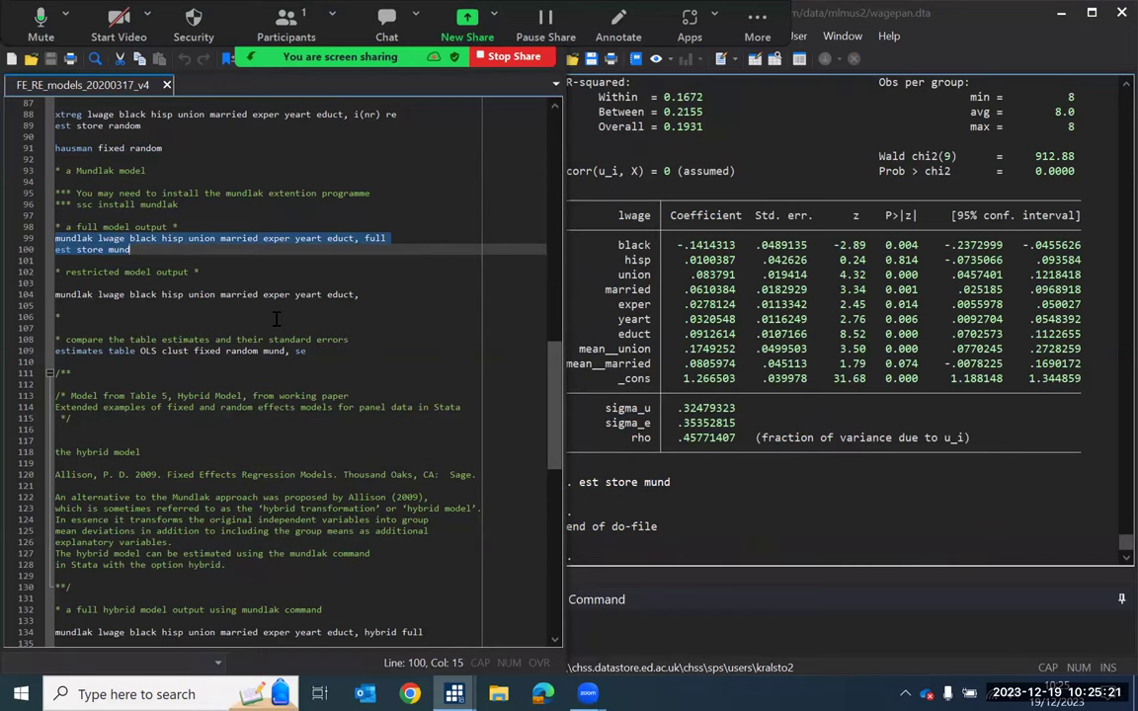
Run the restricted Mundlak model on line 104
left_click(89, 293)
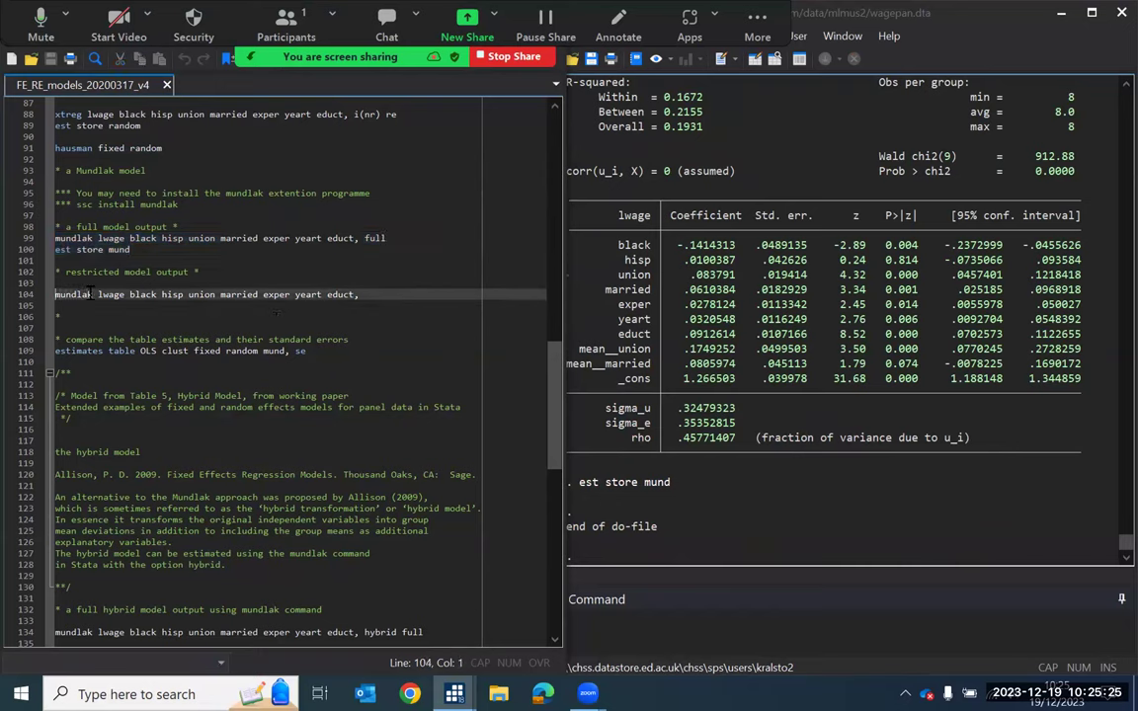
key("shift+End")
key("ctrl+d")
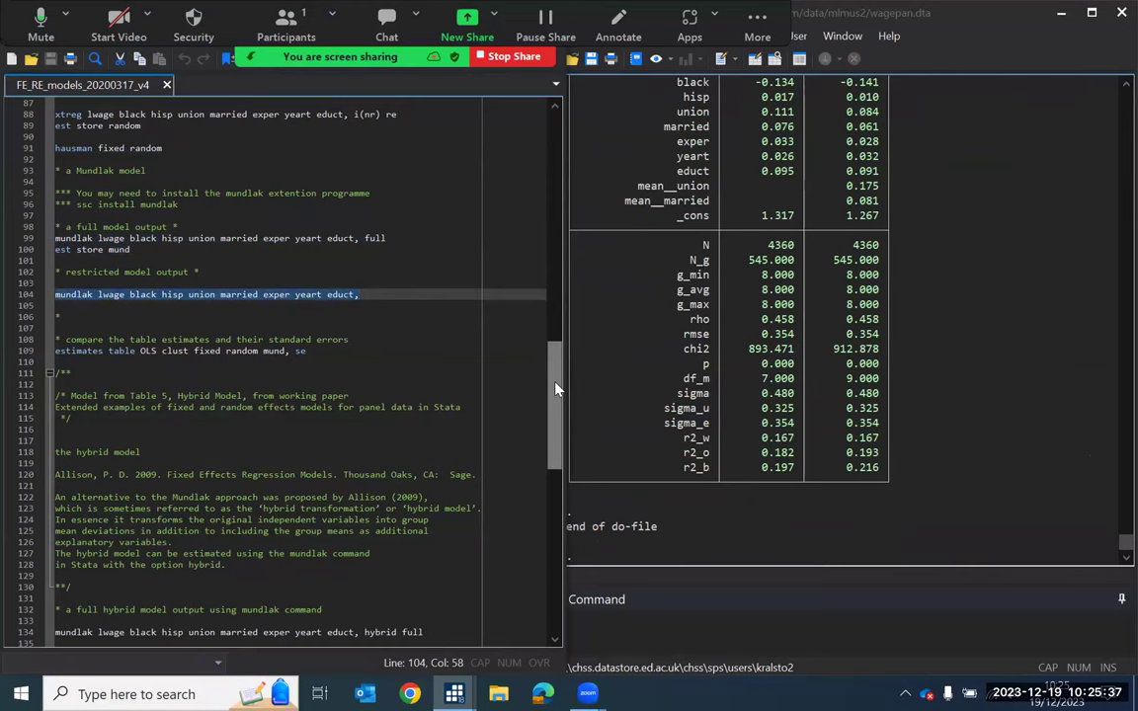
Run estimates table OLS clust fixed random mund, se to compare the models
scroll(556, 388, "down", 4)
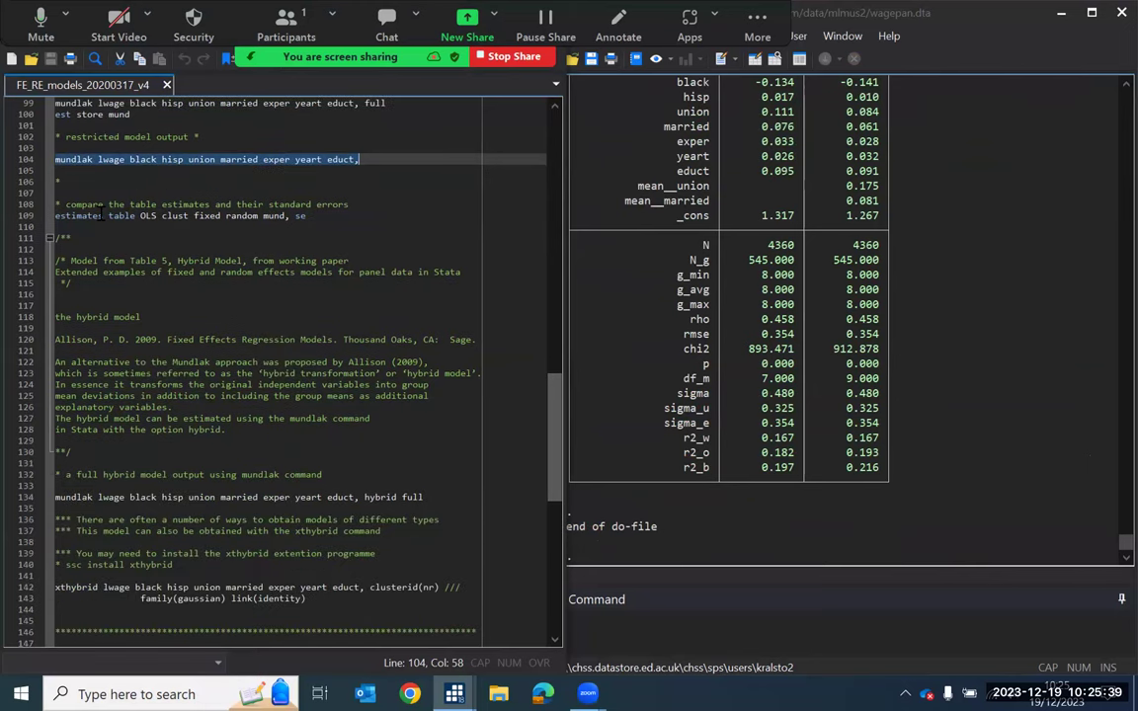
left_click(77, 215)
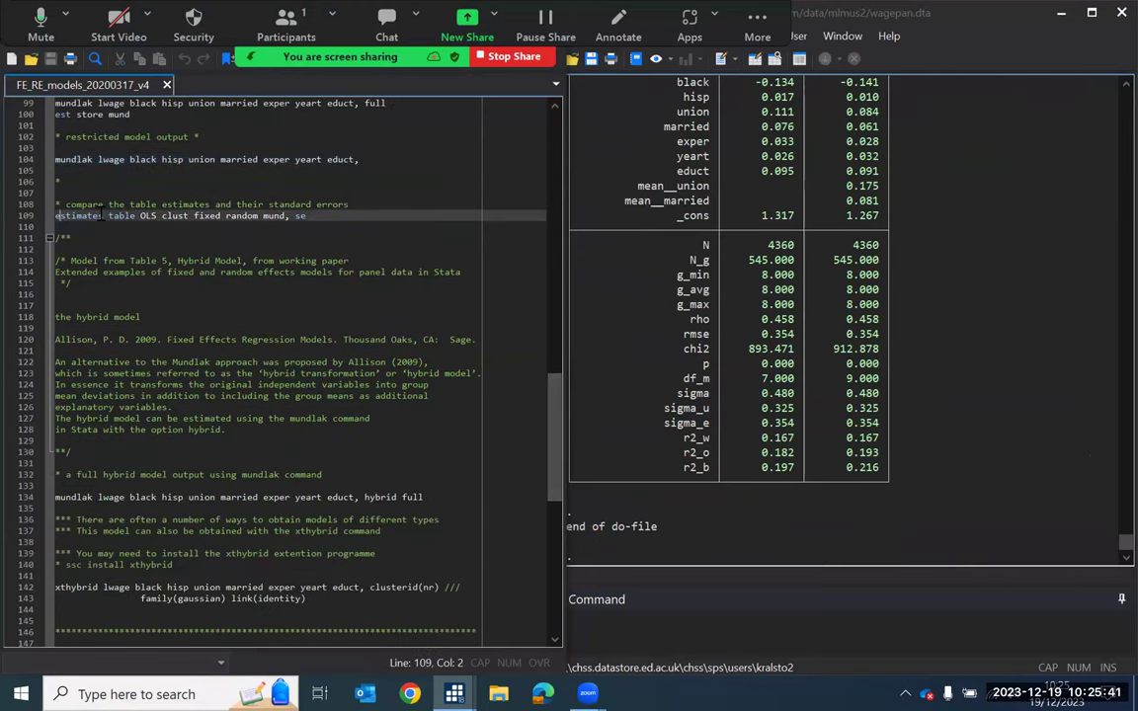
triple_click(101, 215)
key("ctrl+d")
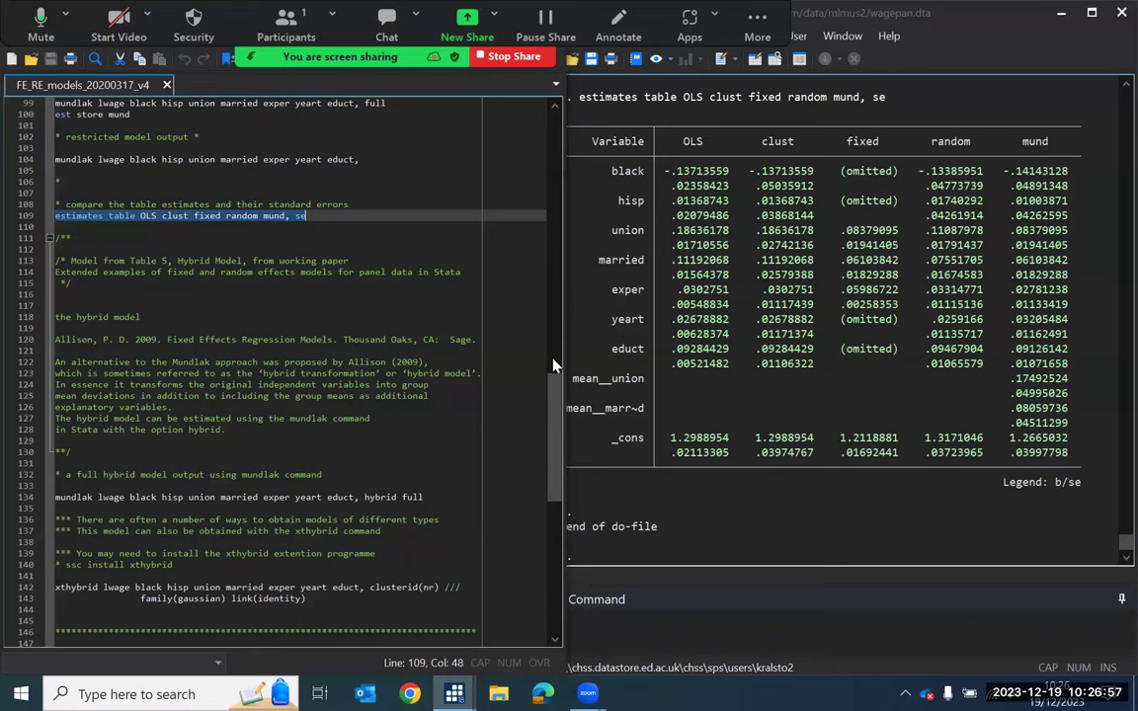
left_click_drag(555, 405, 559, 460)
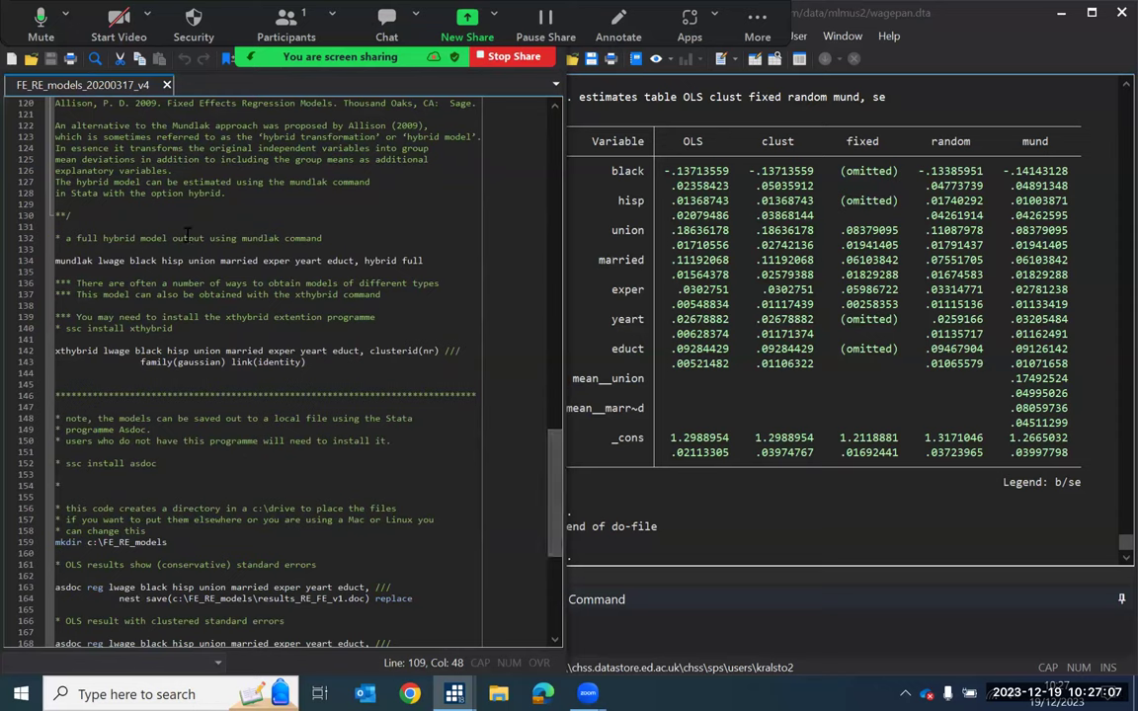
Run mundlak lwage … hybrid full, showing diff_ and mean_ terms for union, married and exper
left_click(99, 261)
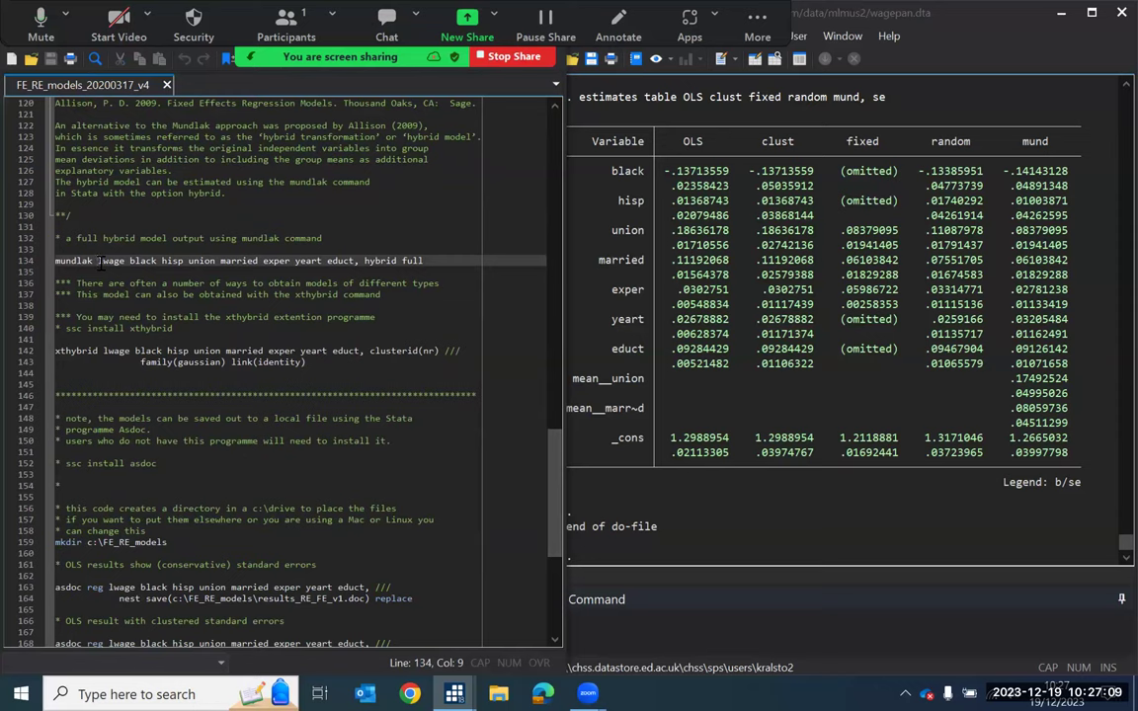
key("Left")
key("Left")
key("Left")
key("Left")
key("Left")
key("Left")
key("Left")
key("Left")
triple_click(98, 261)
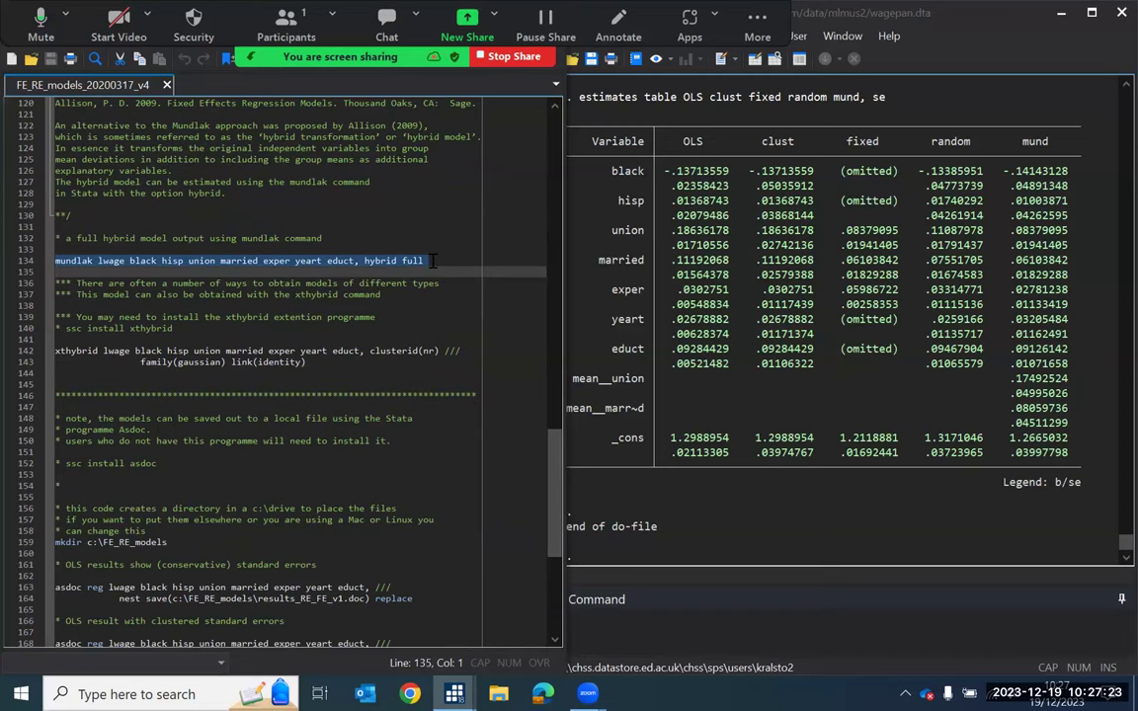
key("ctrl+d")
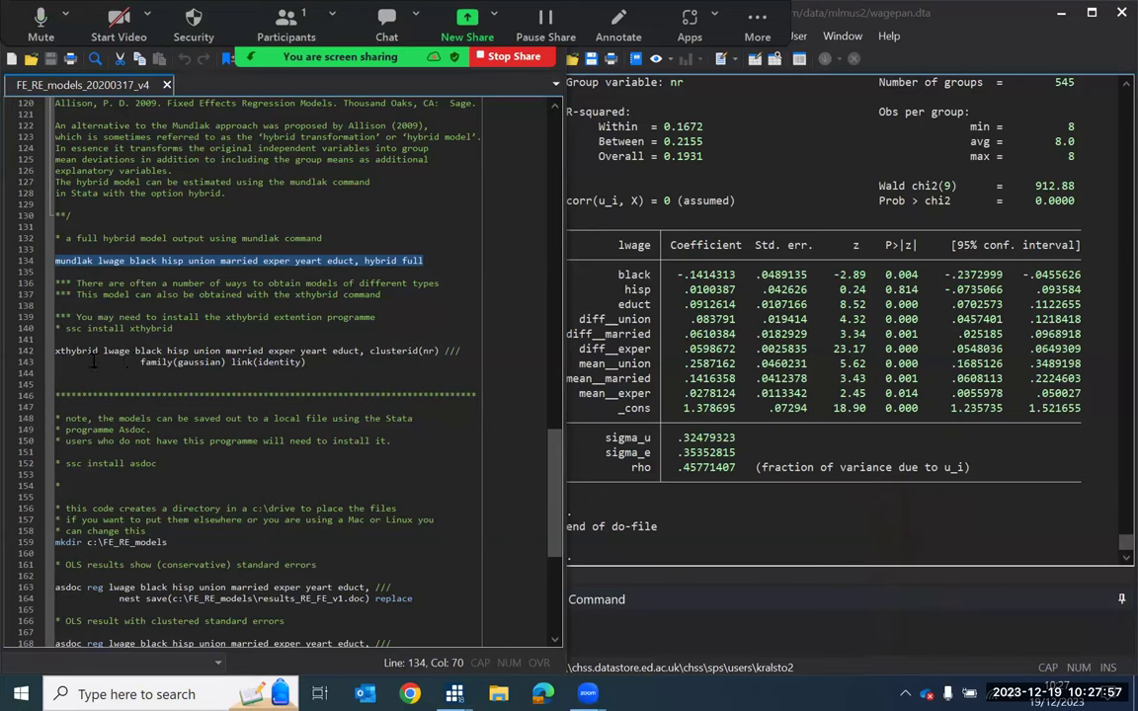
Run the two-line xthybrid command clustered on nr and review its R, W and B coefficients
left_click(320, 367)
key("shift+Up")
key("shift+Up")
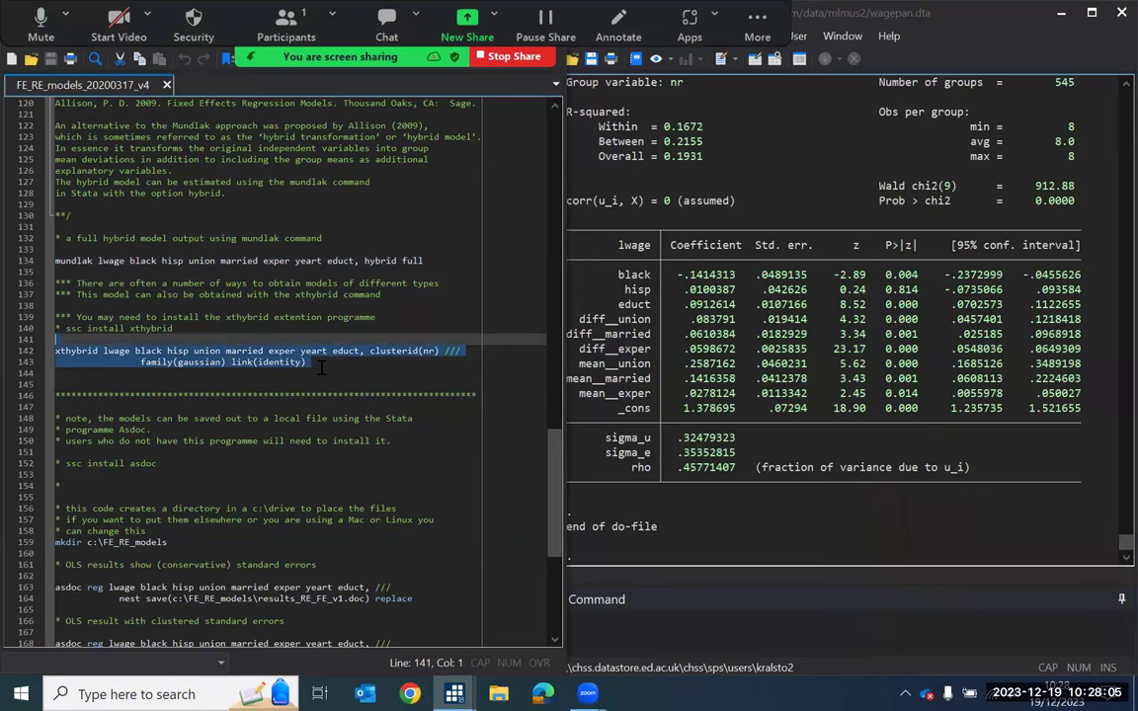
key("ctrl+d")
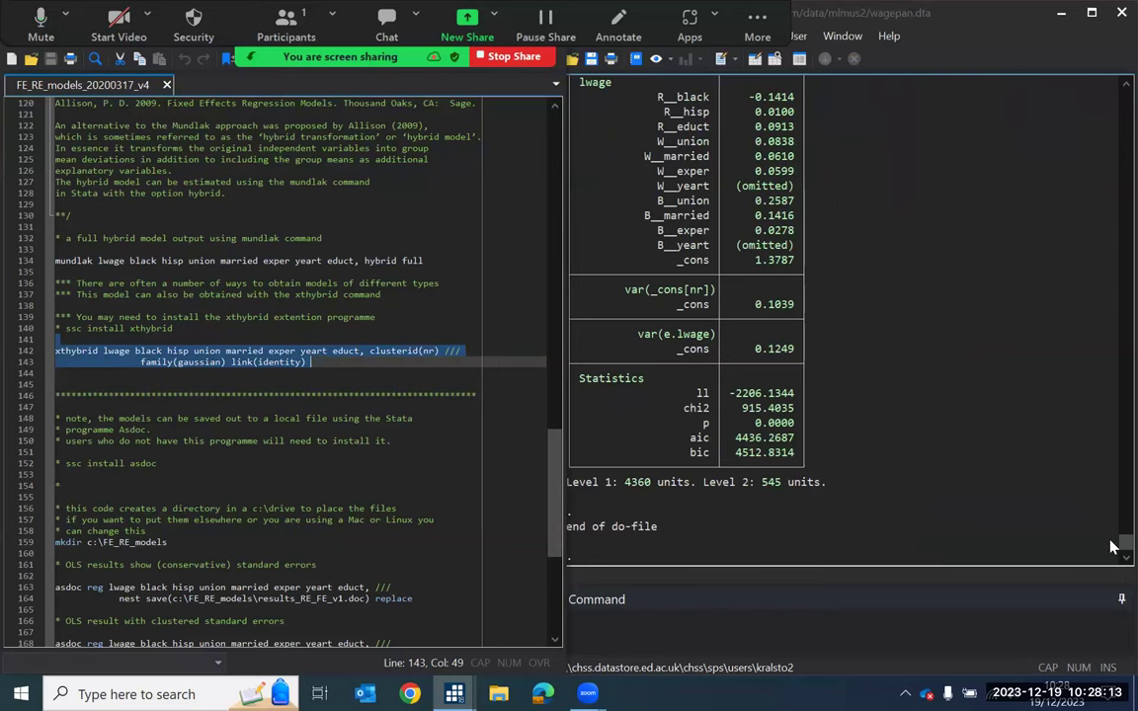
scroll(1113, 543, "up", 7)
scroll(1113, 541, "down", 1)
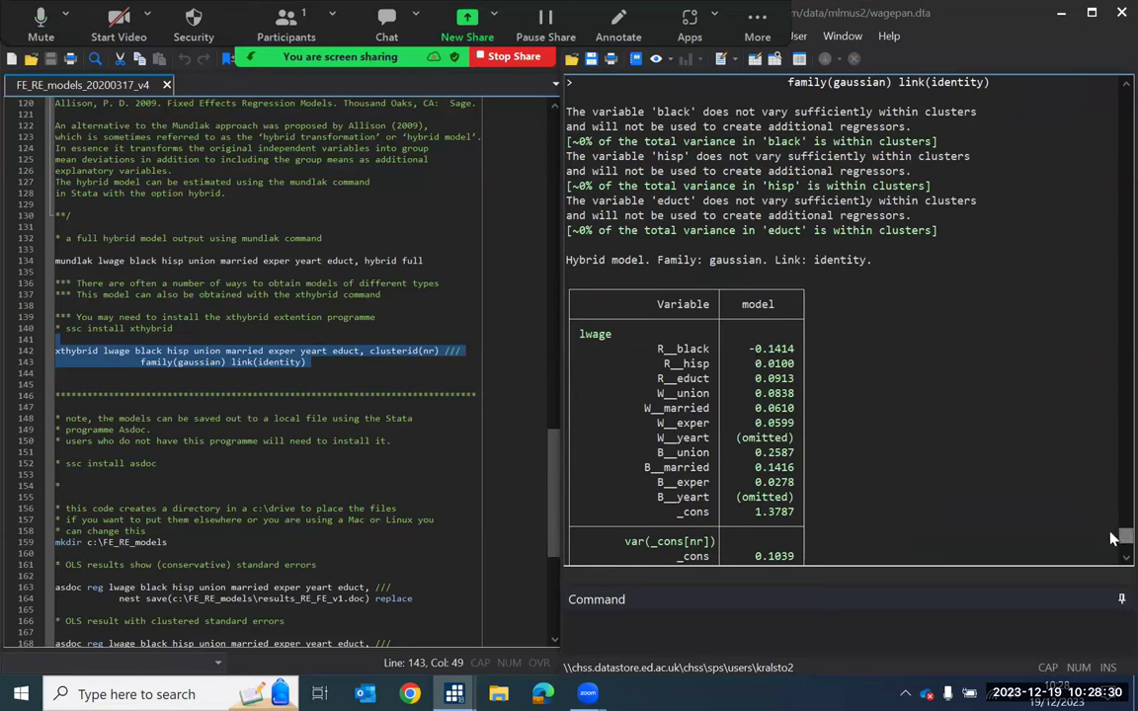
scroll(1003, 476, "up", 9)
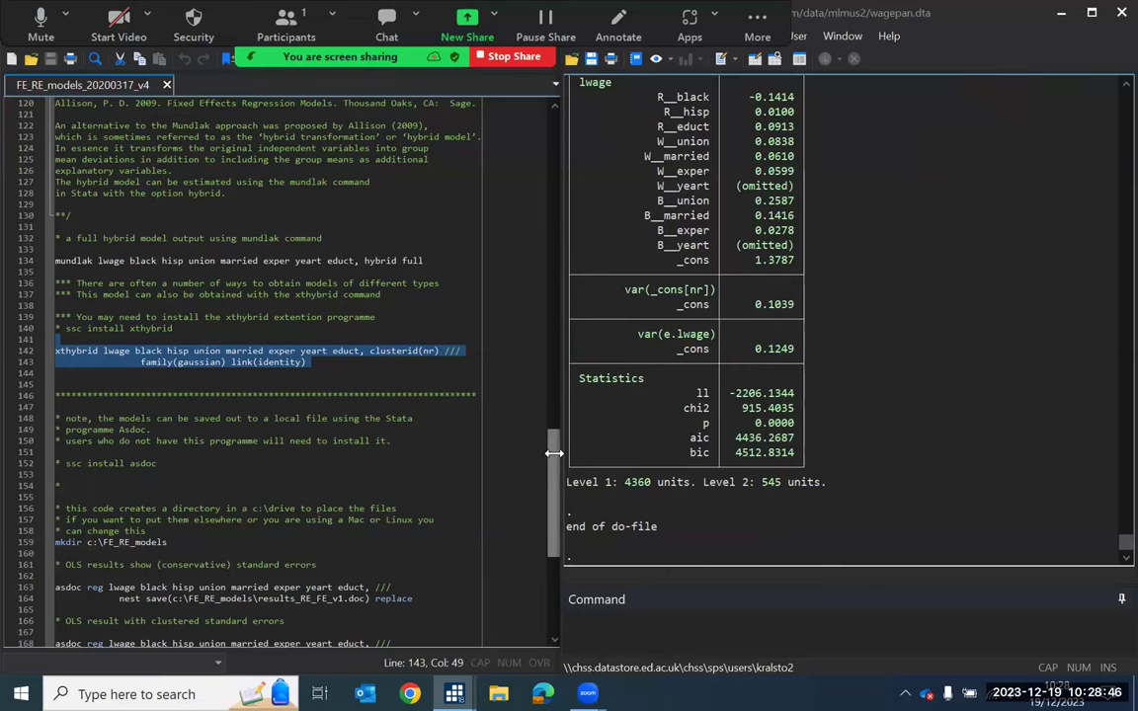
Bring lines 148–195 into view and select the 'ssc install asdoc' comment line
left_click_drag(554, 459, 551, 530)
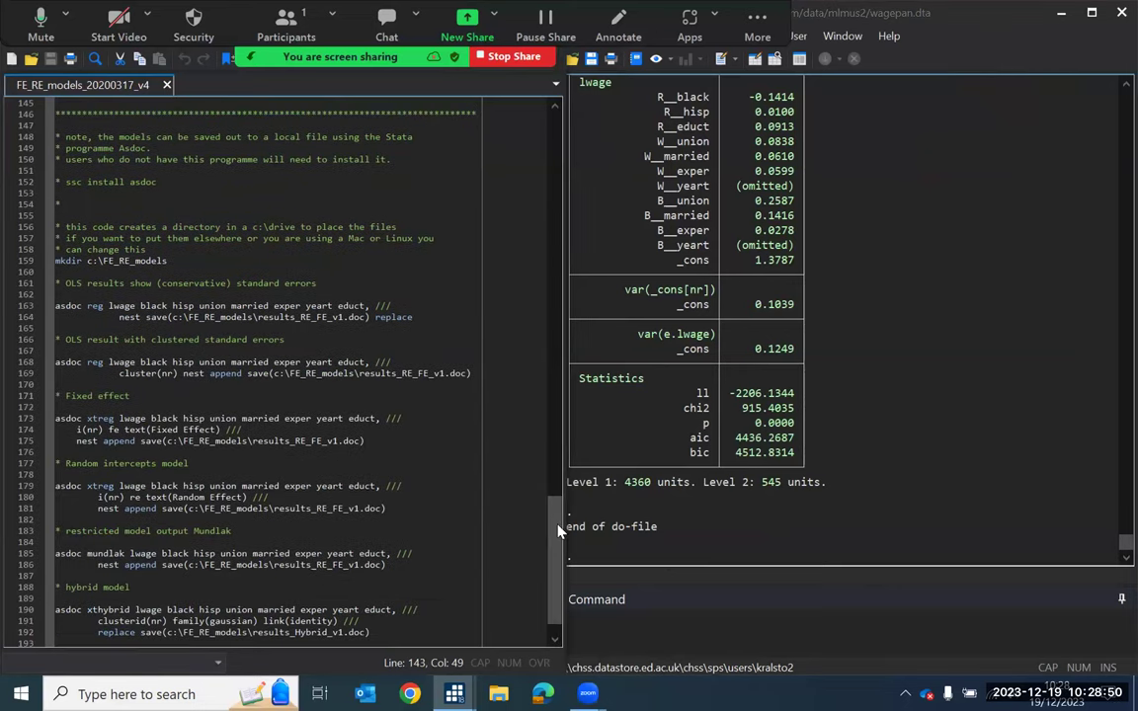
scroll(559, 546, "down", 1)
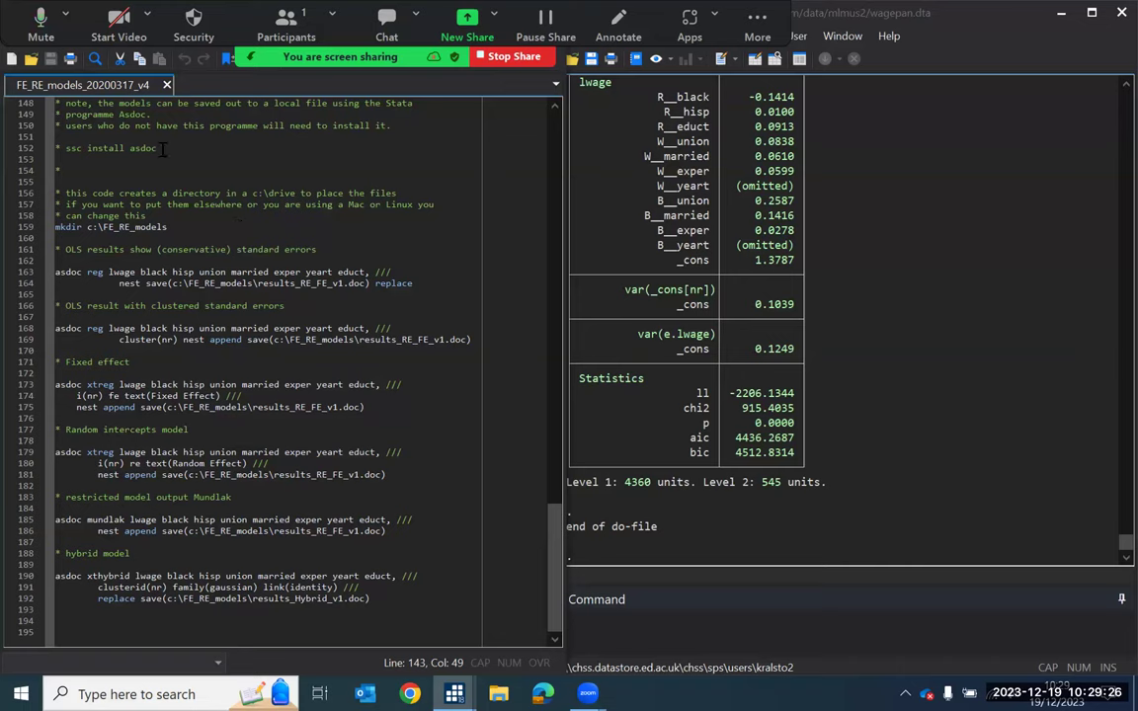
left_click(85, 148)
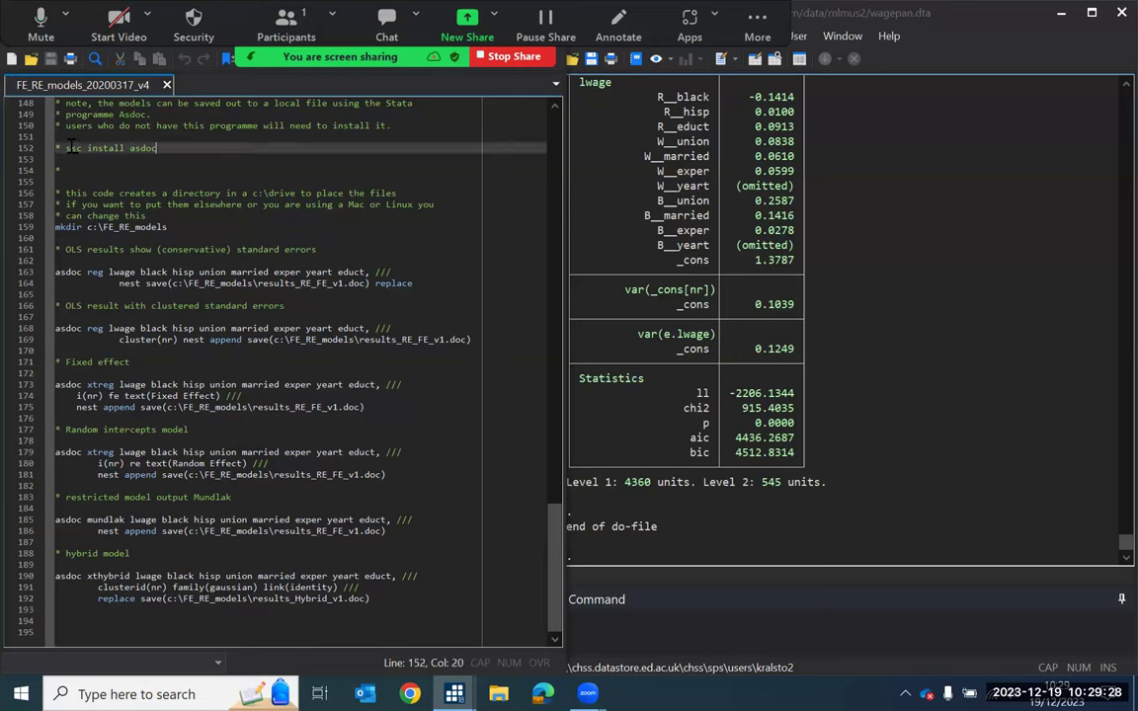
left_click_drag(65, 148, 239, 150)
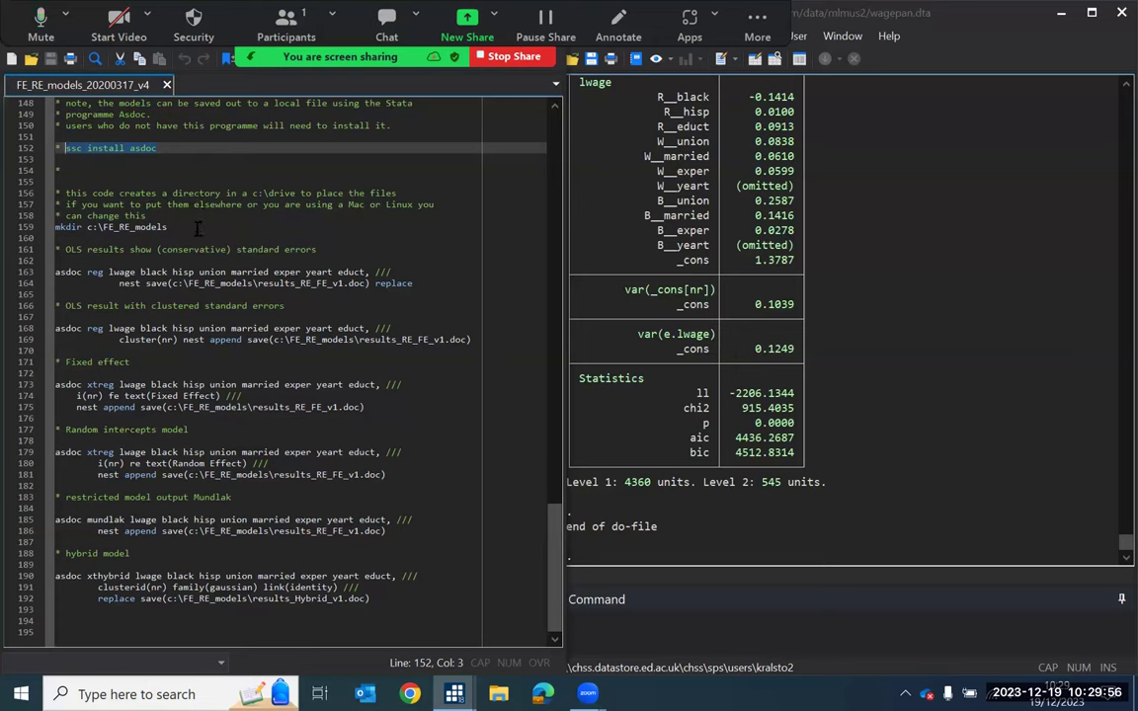
Run 'mkdir c:\FE_RE_models' to create the output folder for the asdoc results
left_click_drag(170, 227, 30, 229)
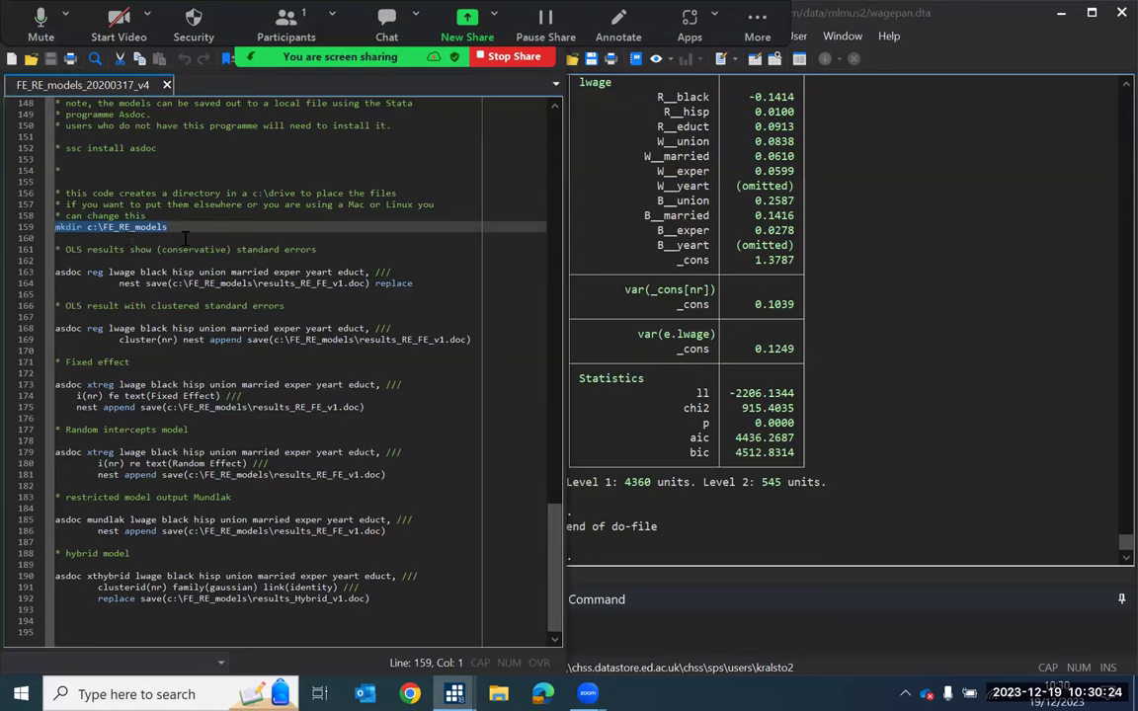
key("ctrl+d")
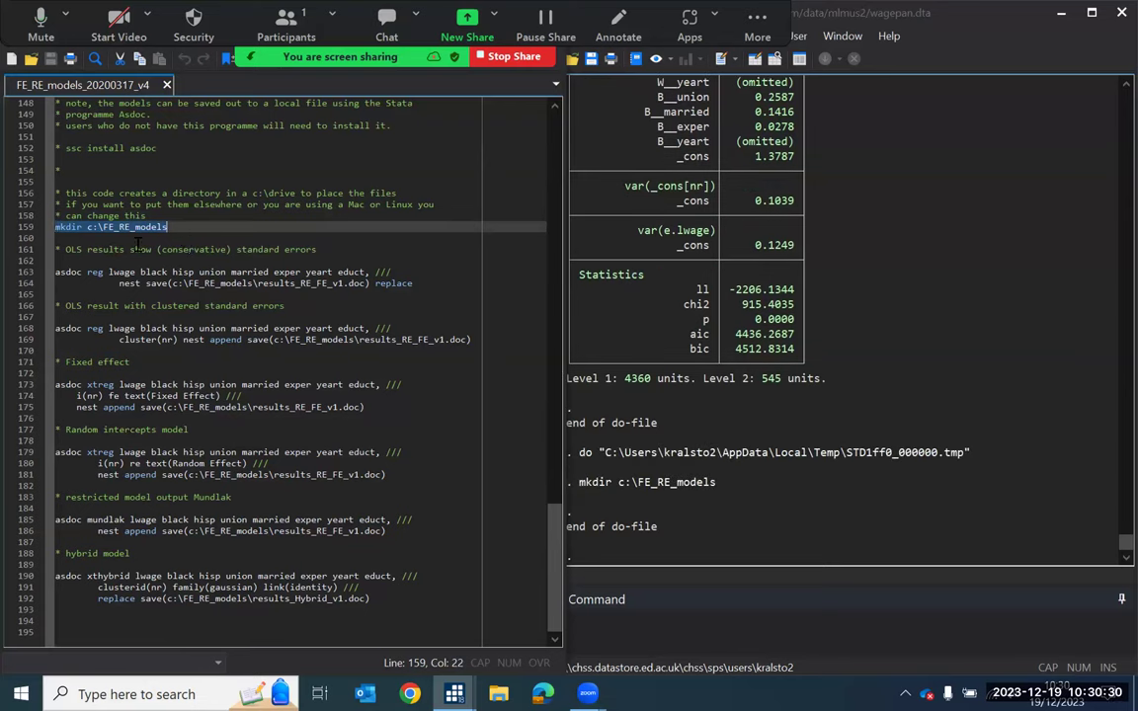
left_click(73, 262)
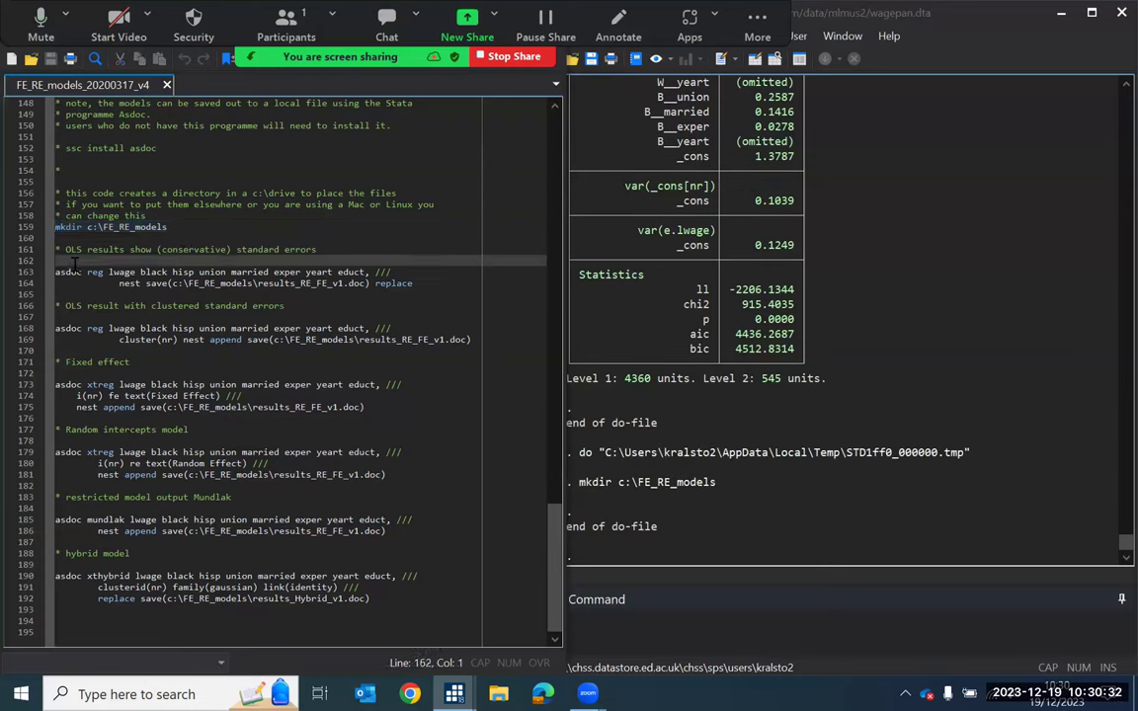
Select the asdoc commands on lines 162–192, from OLS through the hybrid model, and run them
key("Down")
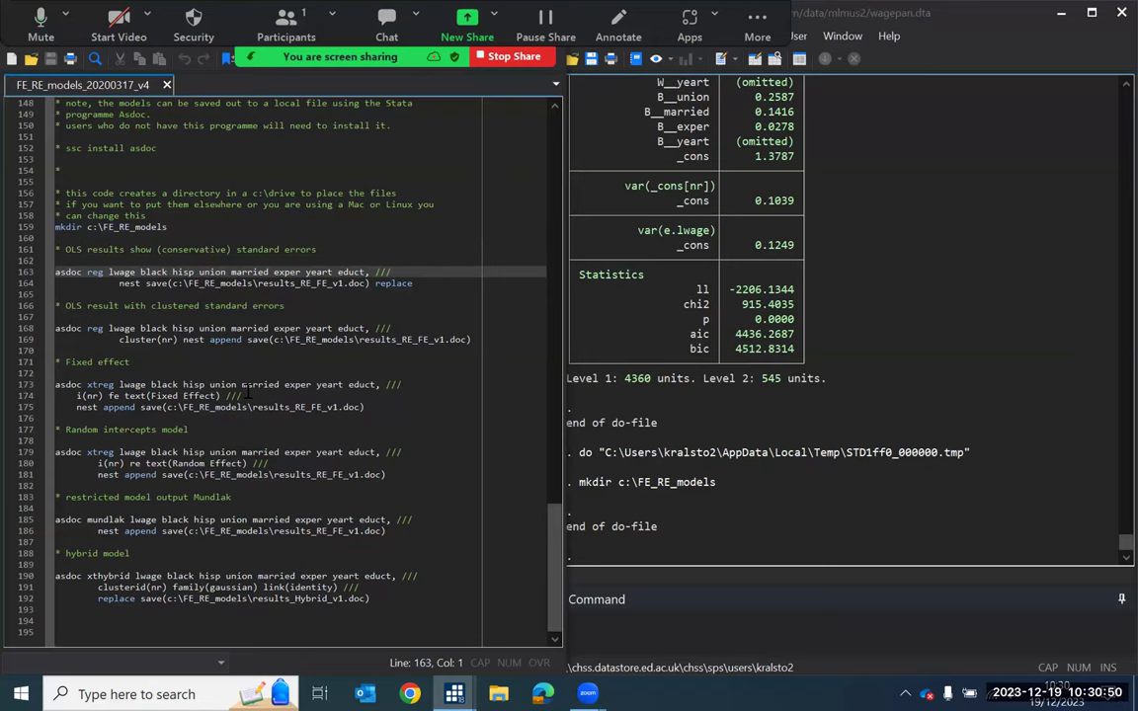
key("Up")
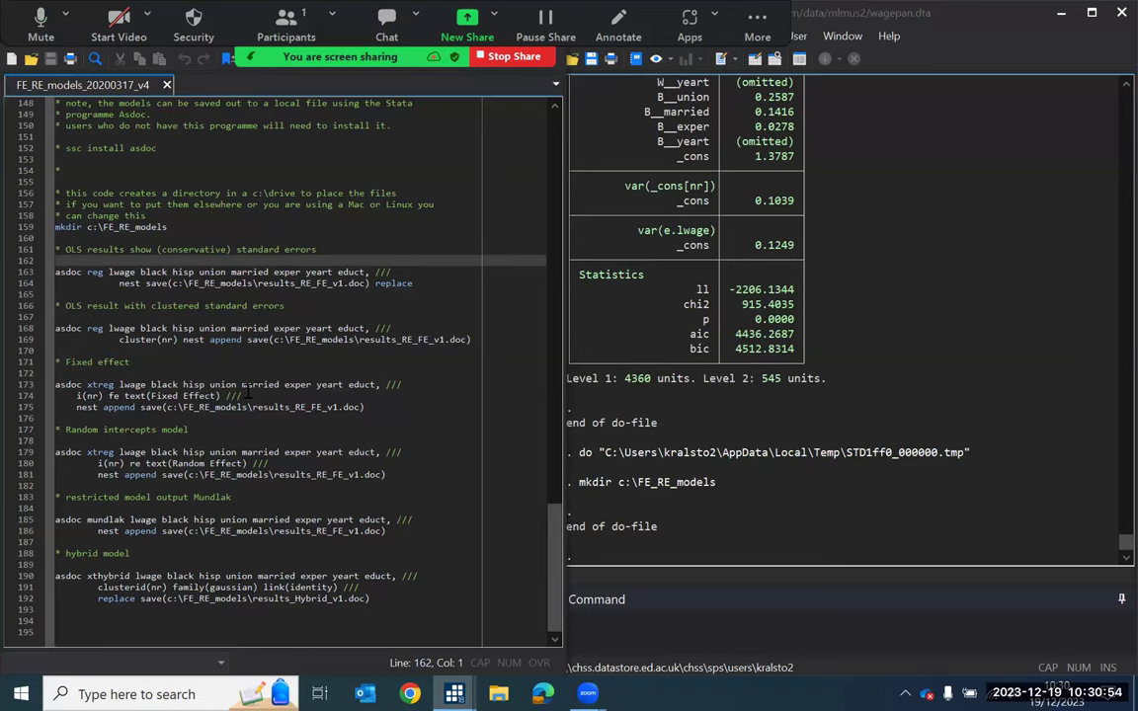
key("shift+Down")
key("shift+Down")
key("shift+Down")
key("shift+Down")
key("shift+Down")
key("shift+Down")
key("shift+Down")
key("shift+Down")
key("shift+Down")
key("shift+Down")
key("shift+Down")
key("shift+Down")
key("shift+Down")
key("shift+Down")
key("shift+Down")
key("shift+Down")
key("shift+Down")
key("shift+Down")
key("shift+Down")
key("shift+Down")
key("shift+Down")
key("shift+Down")
key("shift+Down")
key("shift+Down")
key("shift+Down")
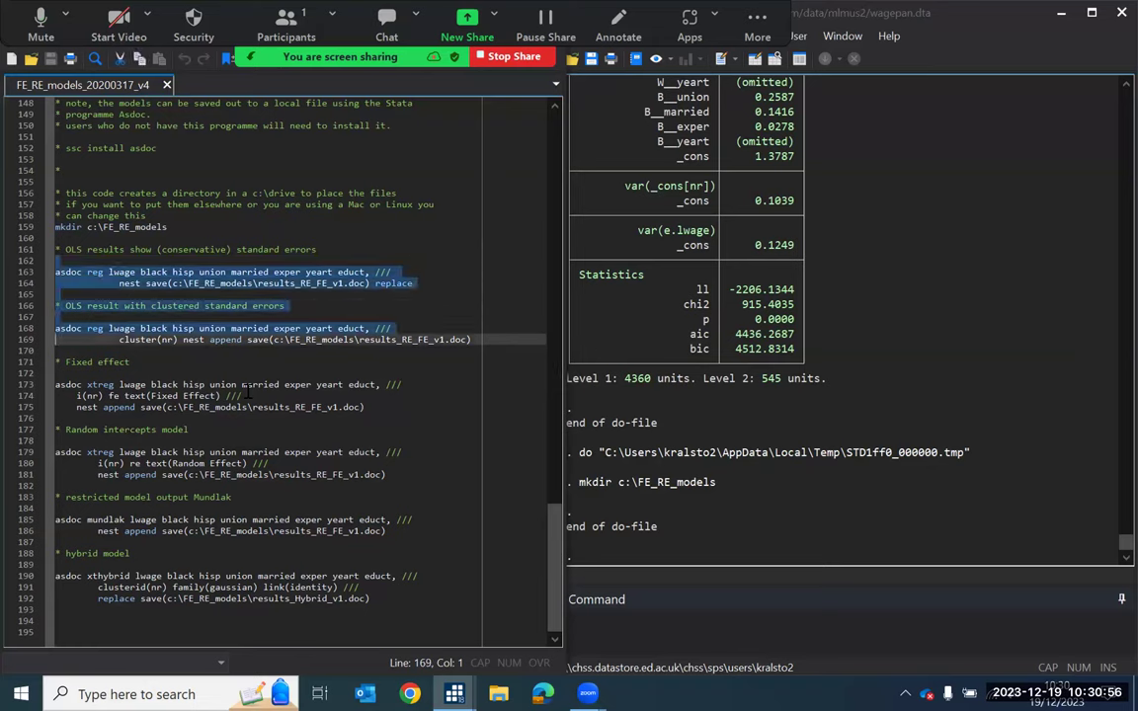
key("shift+Down")
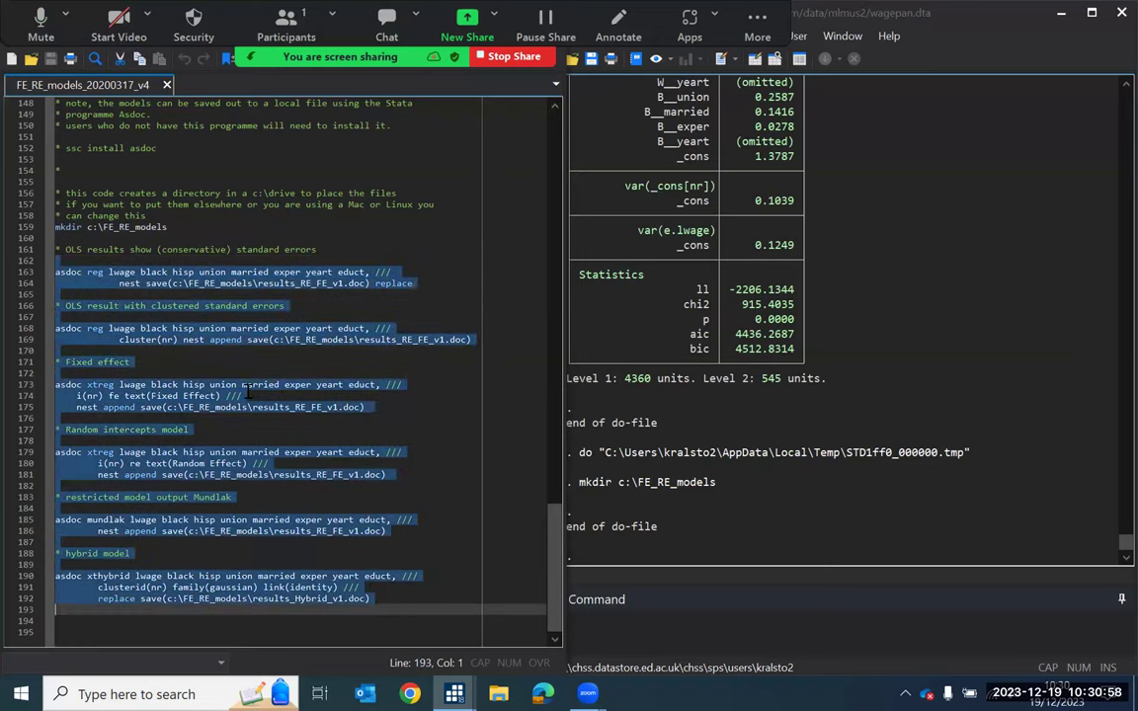
key("ctrl+d")
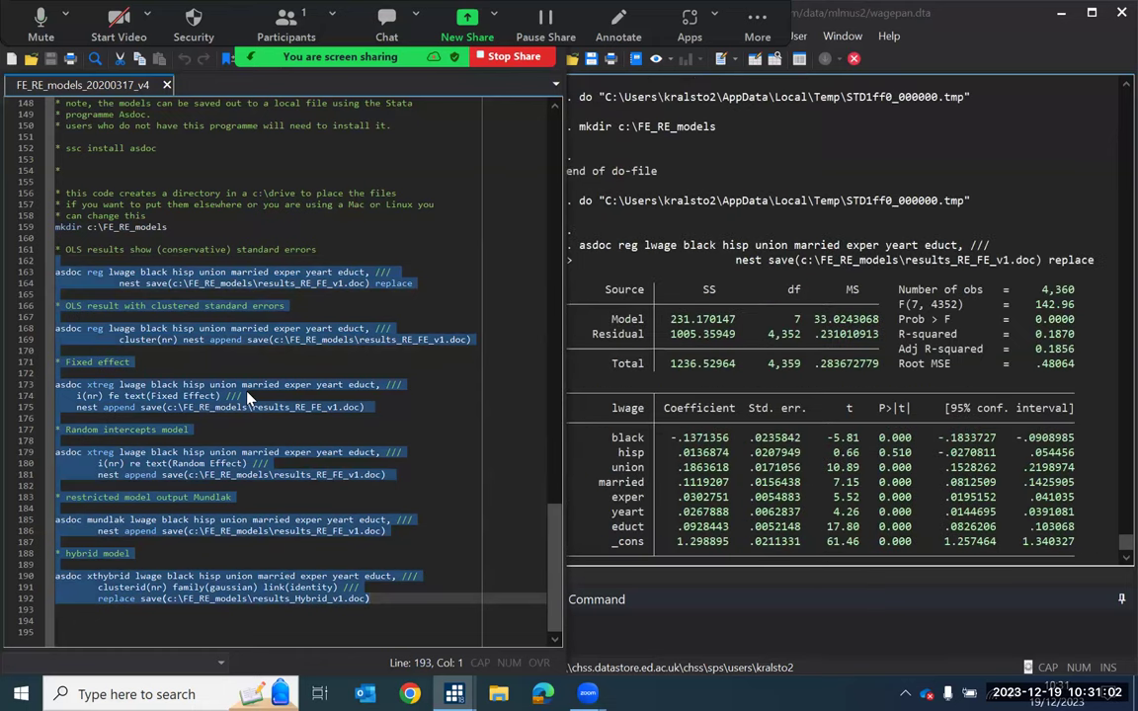
key("shift+Left")
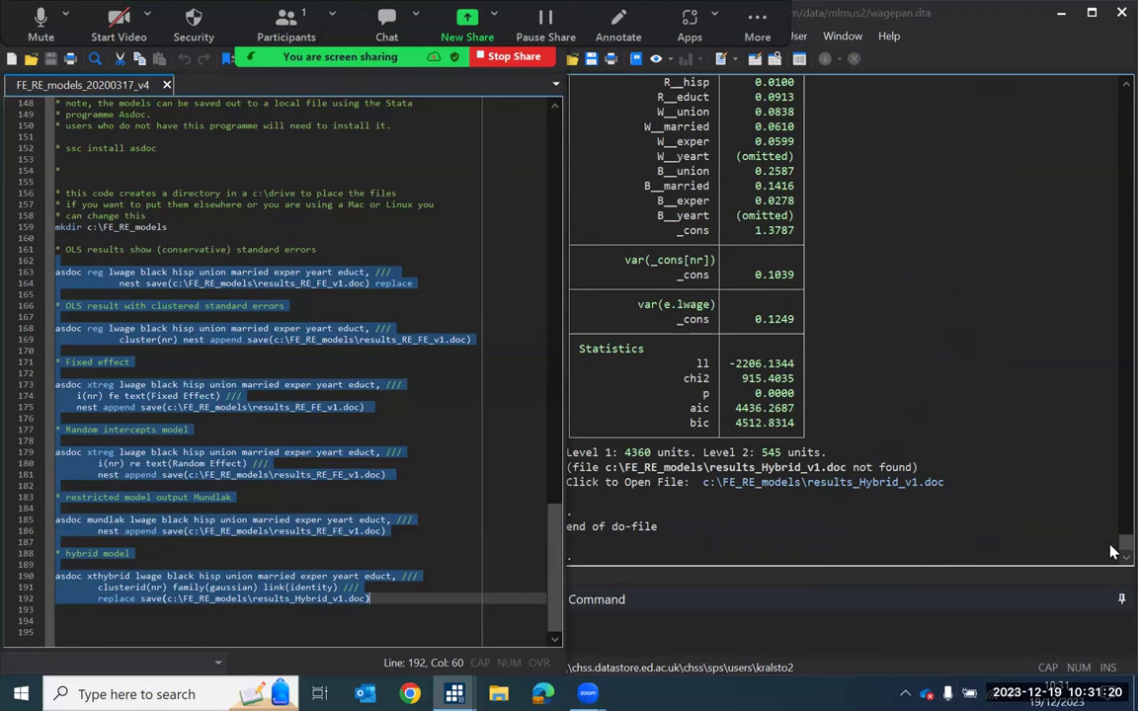
scroll(1111, 536, "up", 10)
scroll(1111, 536, "down", 5)
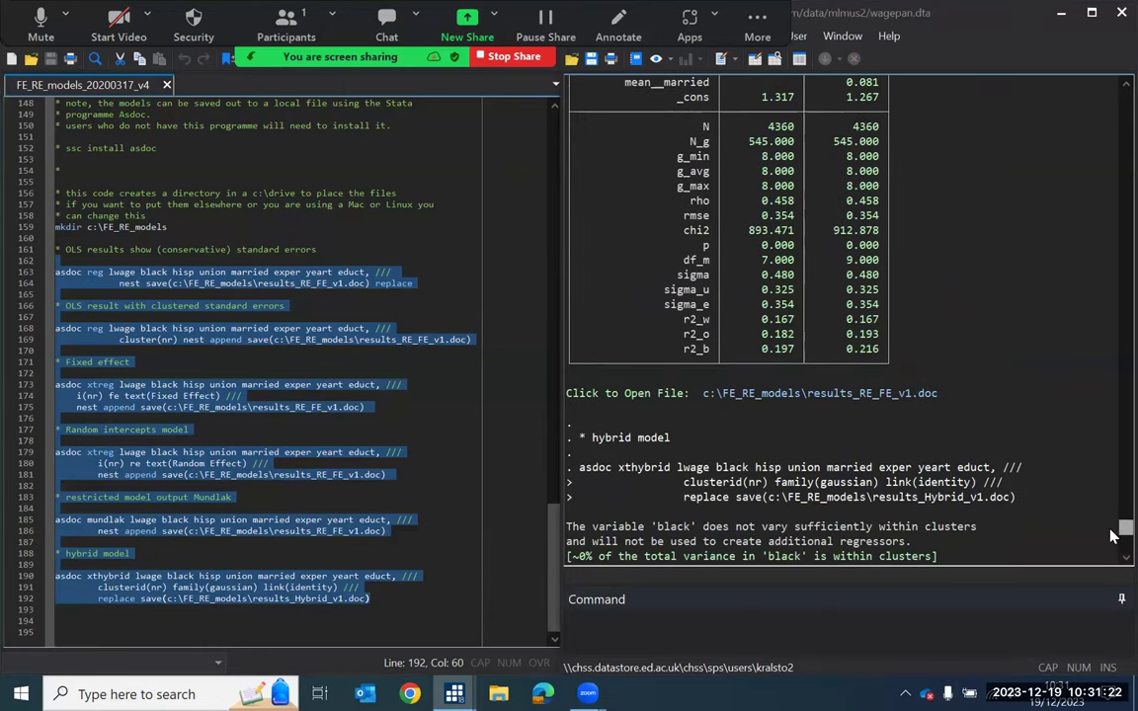
scroll(1111, 536, "up", 2)
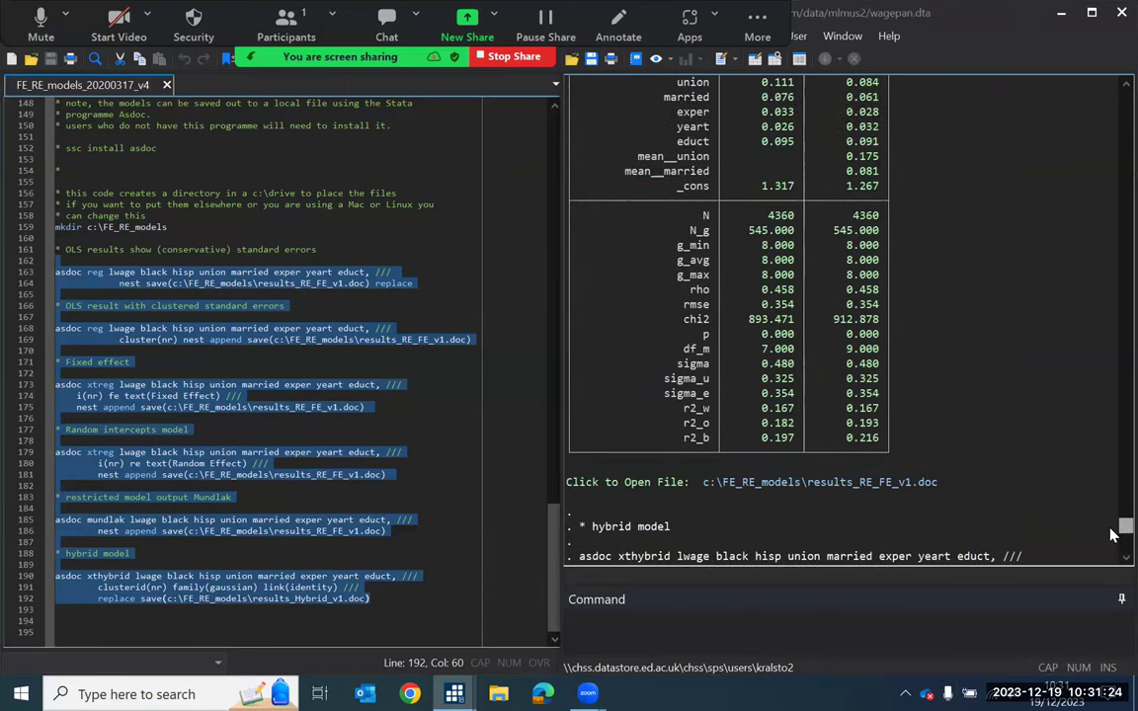
Review the five-model lwage table in results_RE_FE_v1.doc in Word, then return to Stata
left_click(898, 483)
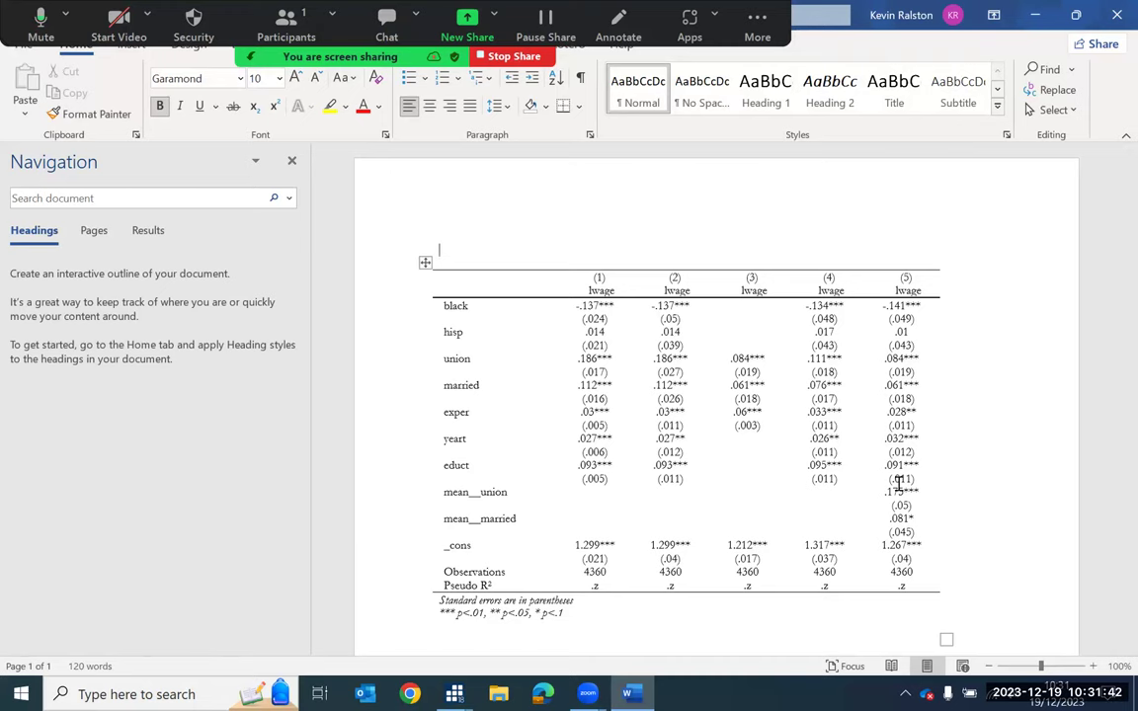
key("alt+Tab")
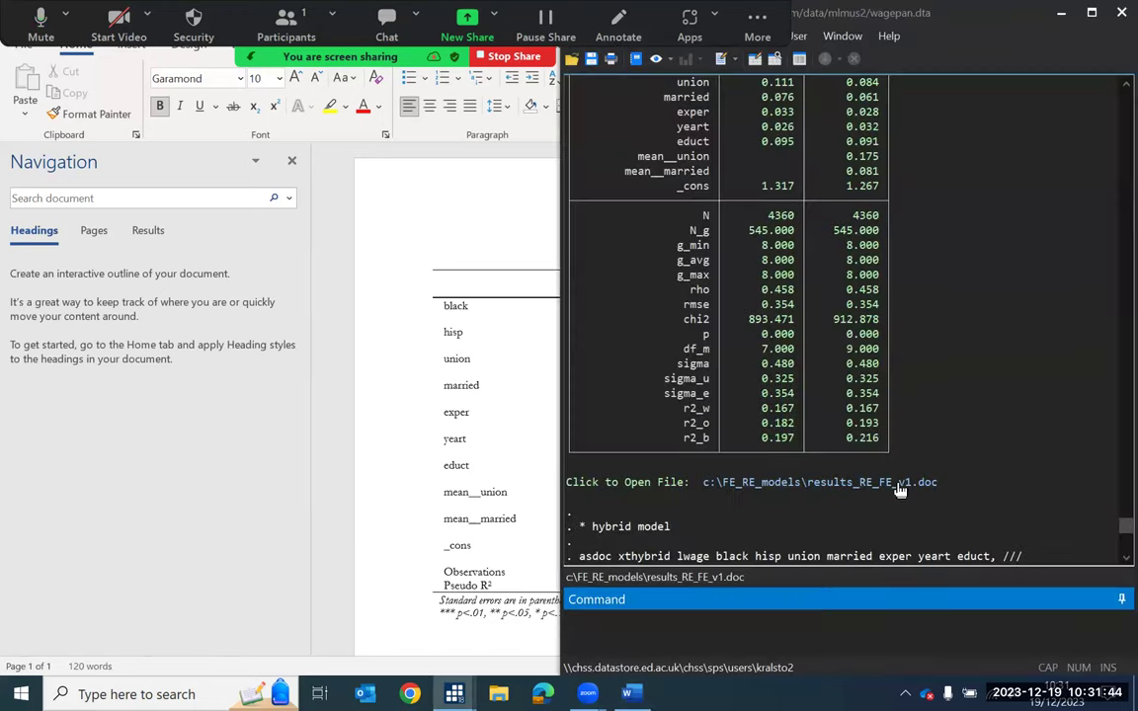